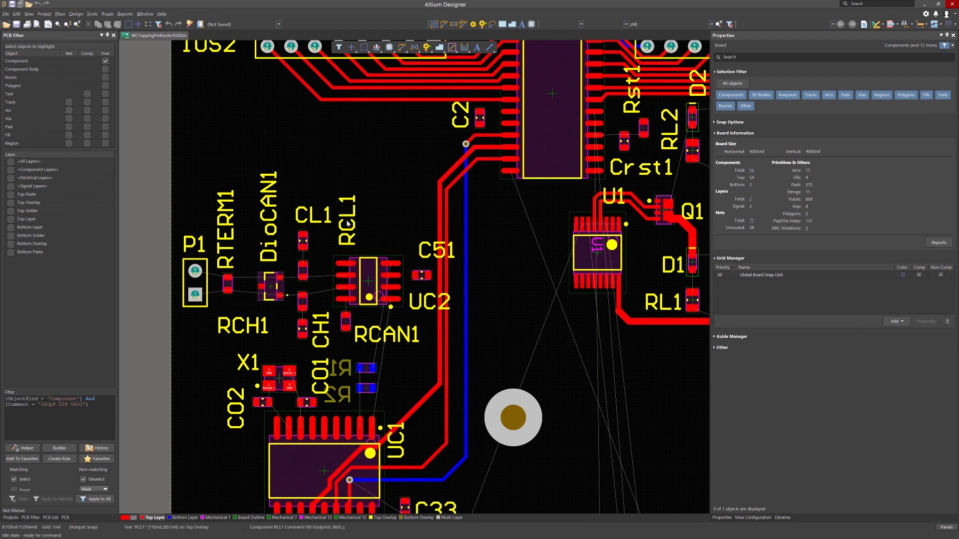
- Find and select all text objects similar to the RCL1 designator, matching the String Type Designator as Same
left_click(347, 220)
right_click(347, 220)
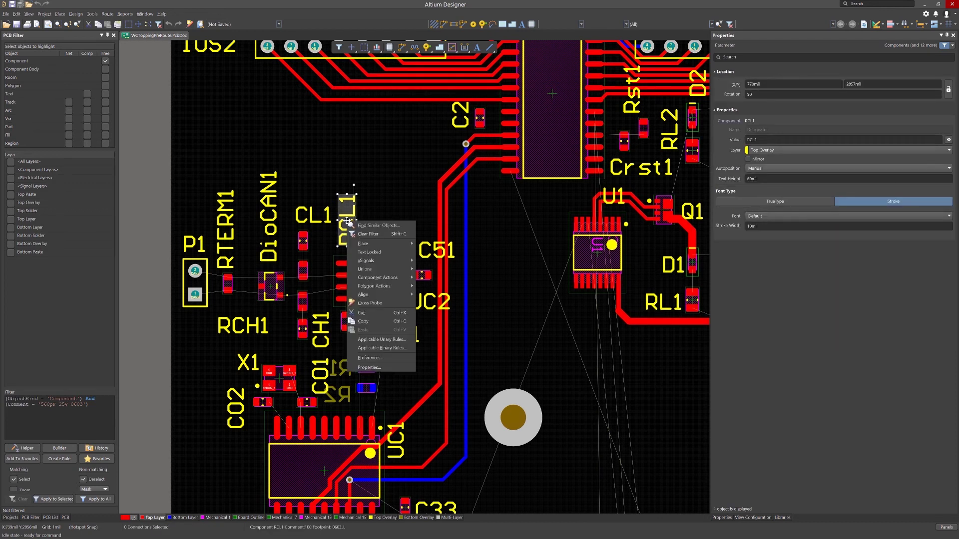
left_click(367, 224)
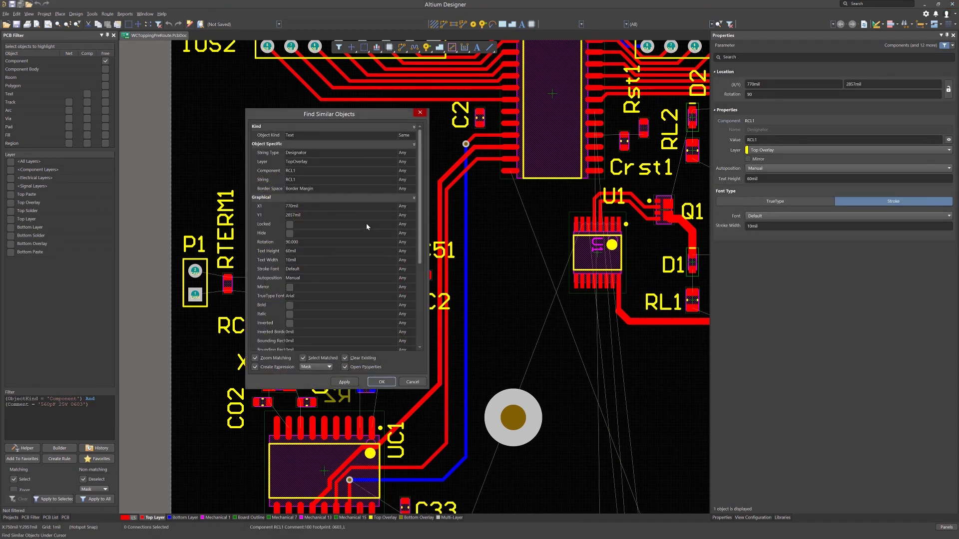
left_click(409, 154)
left_click(412, 153)
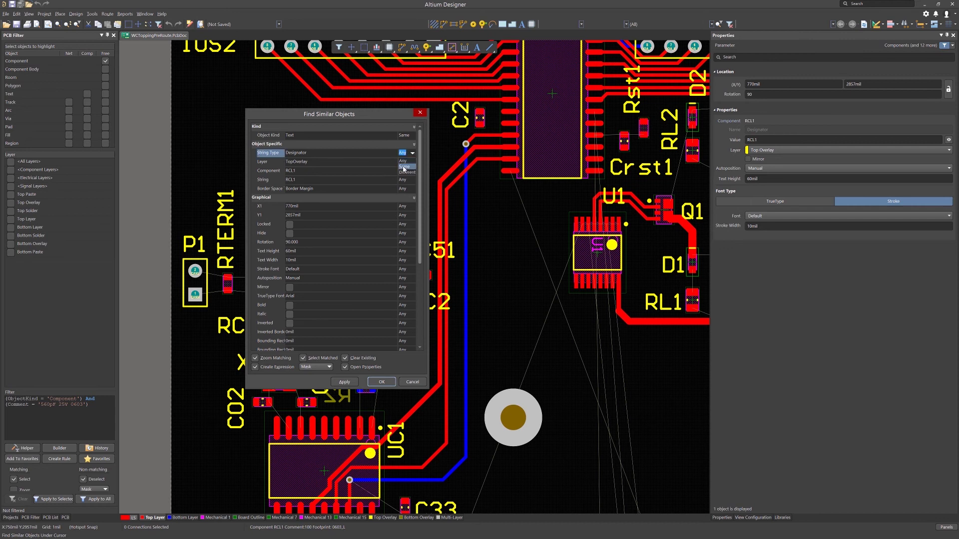
left_click(404, 167)
left_click(381, 383)
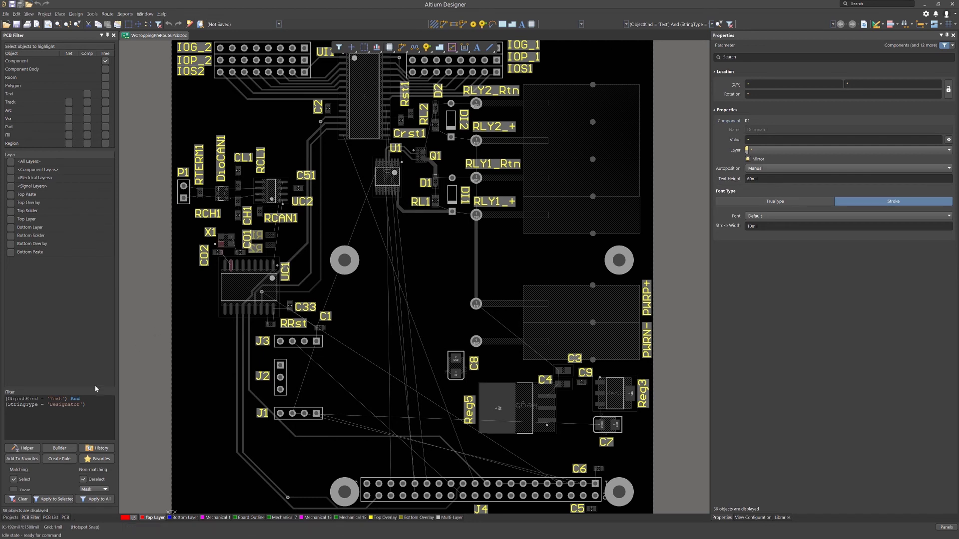
- Add InComponentClass('CAN Interface') And to the front of the filter query using the query helper, and apply it to all objects
left_click(24, 451)
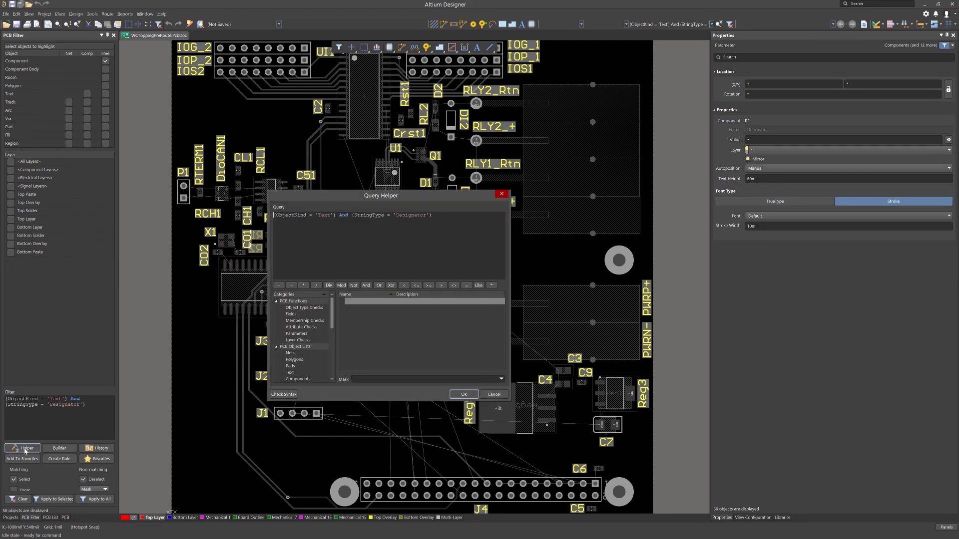
left_click(304, 321)
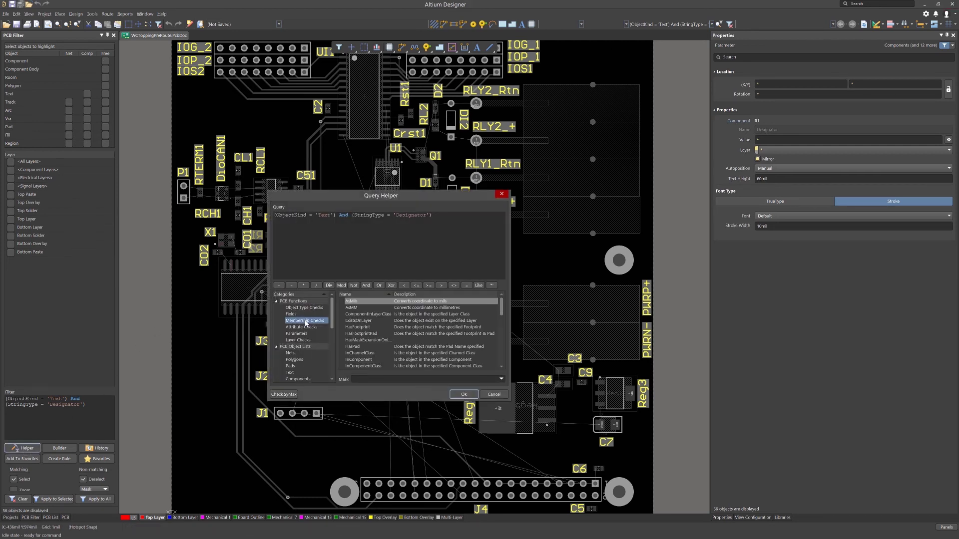
scroll(503, 320, "down", 2)
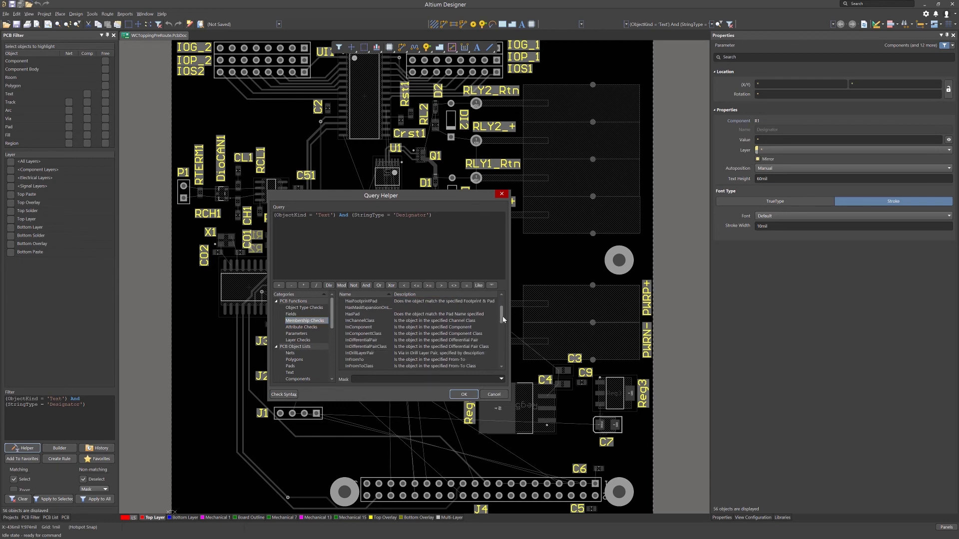
double_click(356, 333)
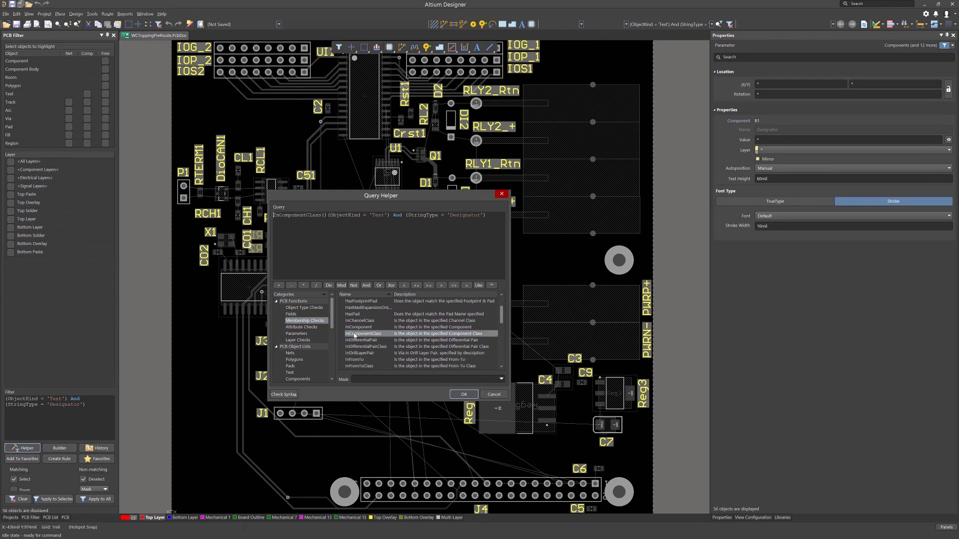
left_click(325, 216)
type("'")
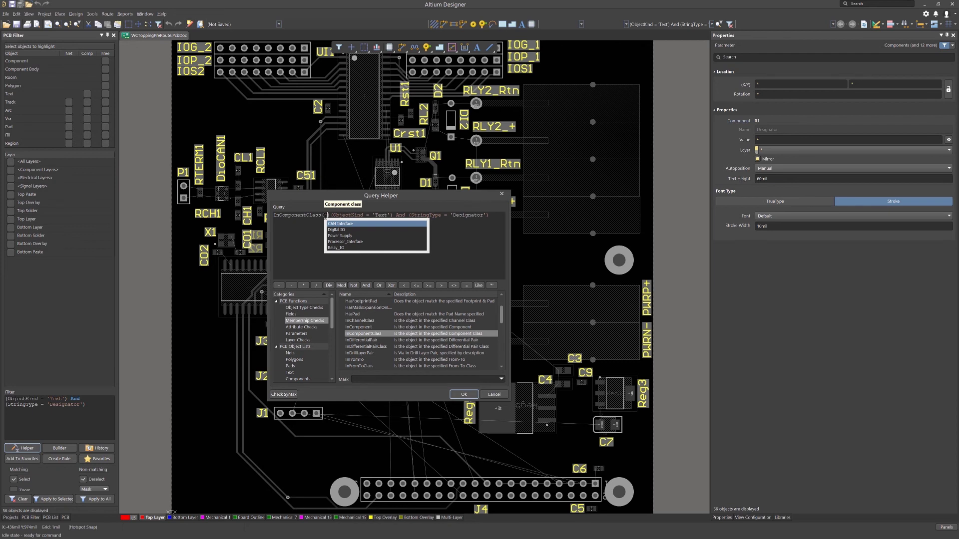
left_click(345, 223)
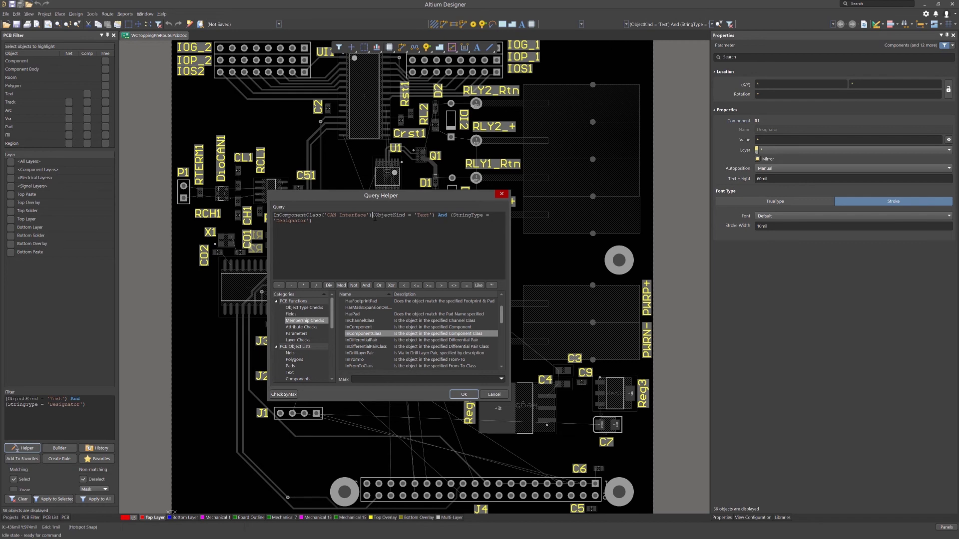
left_click(366, 286)
left_click(464, 394)
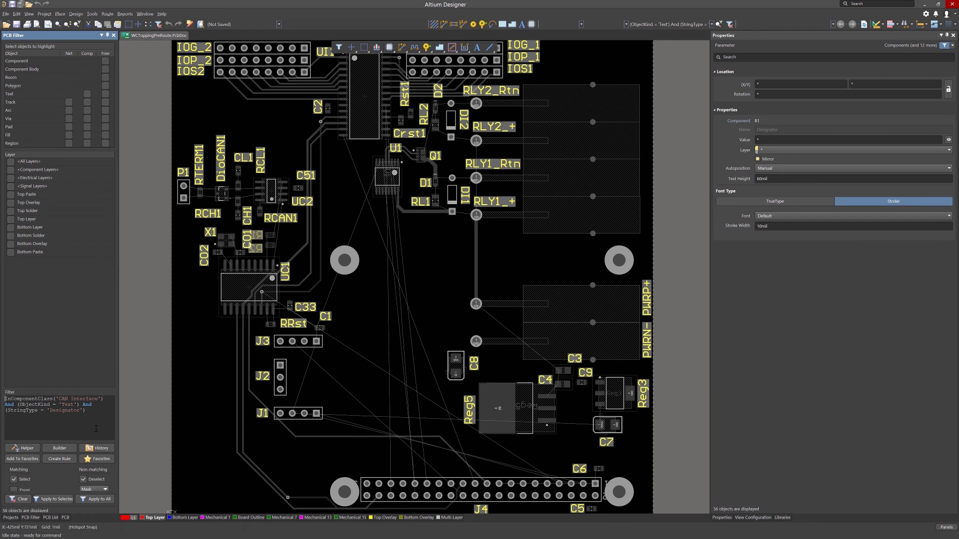
left_click(95, 499)
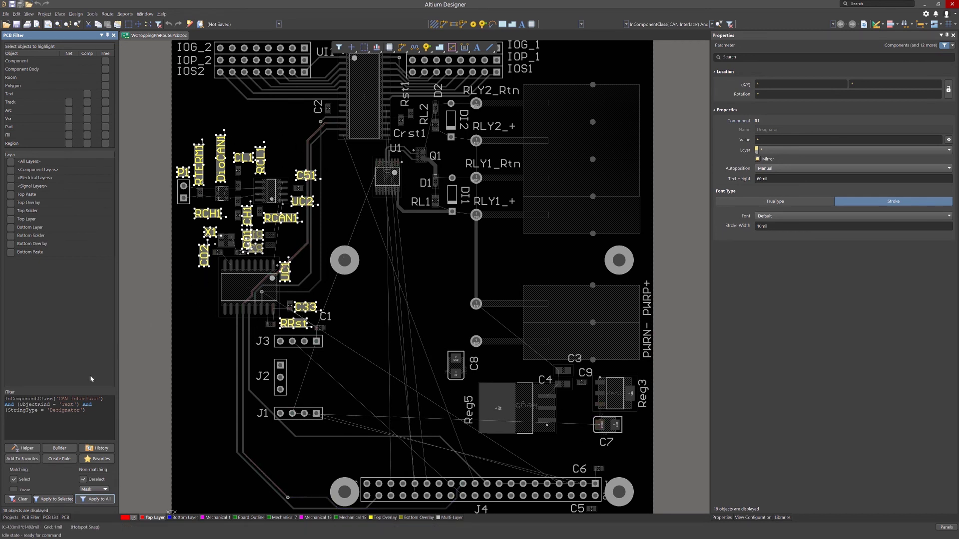
- Add the OnTopSilkscreen layer check with And to the front of the filter query, and apply it to all objects
left_click(23, 449)
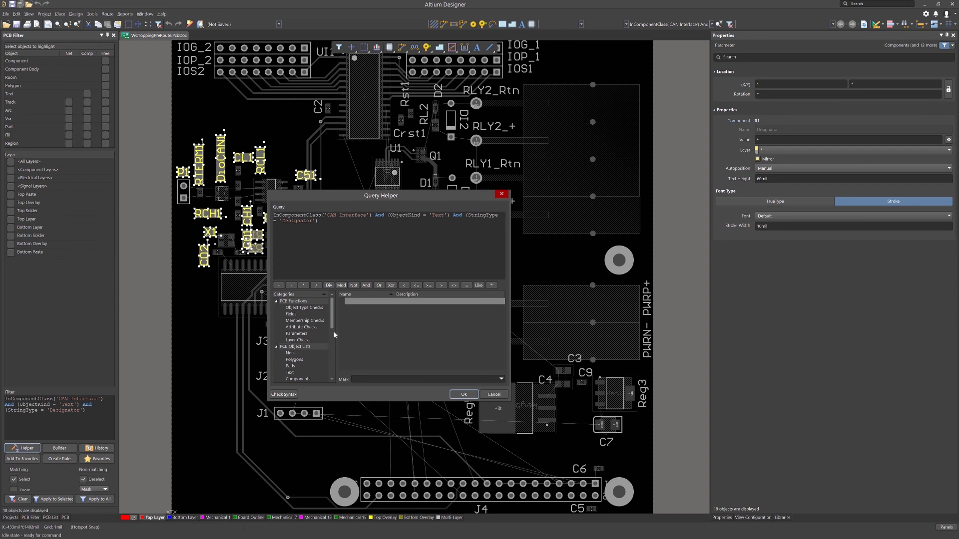
left_click(302, 341)
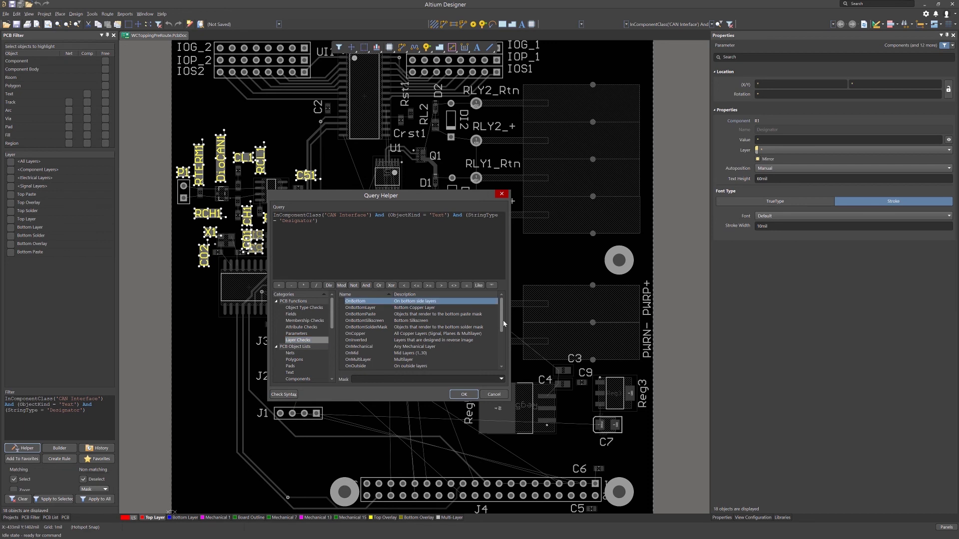
left_click_drag(503, 320, 501, 362)
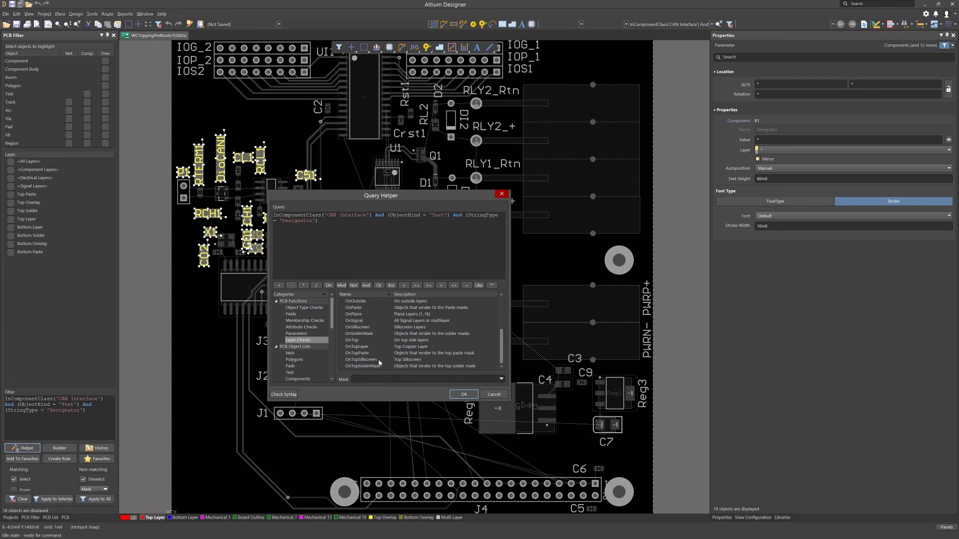
double_click(361, 360)
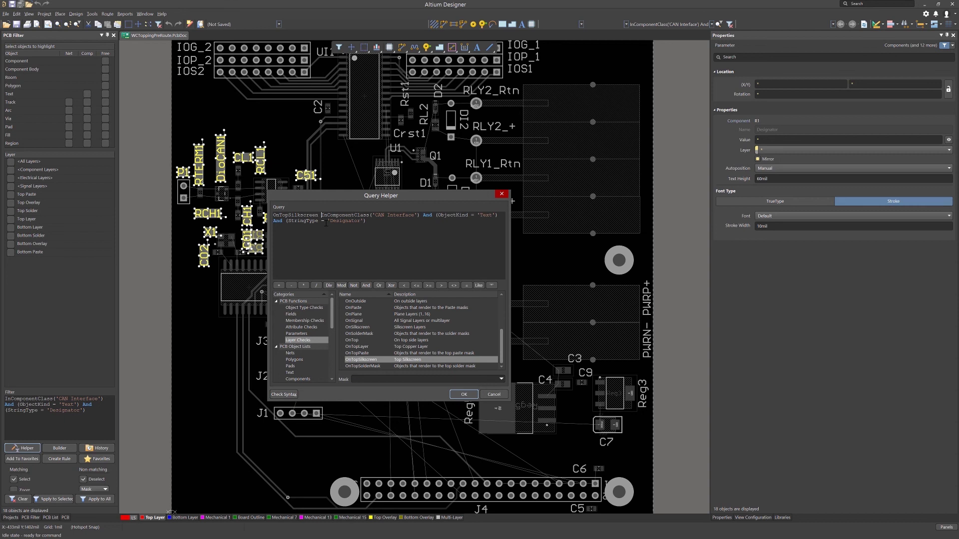
left_click(366, 285)
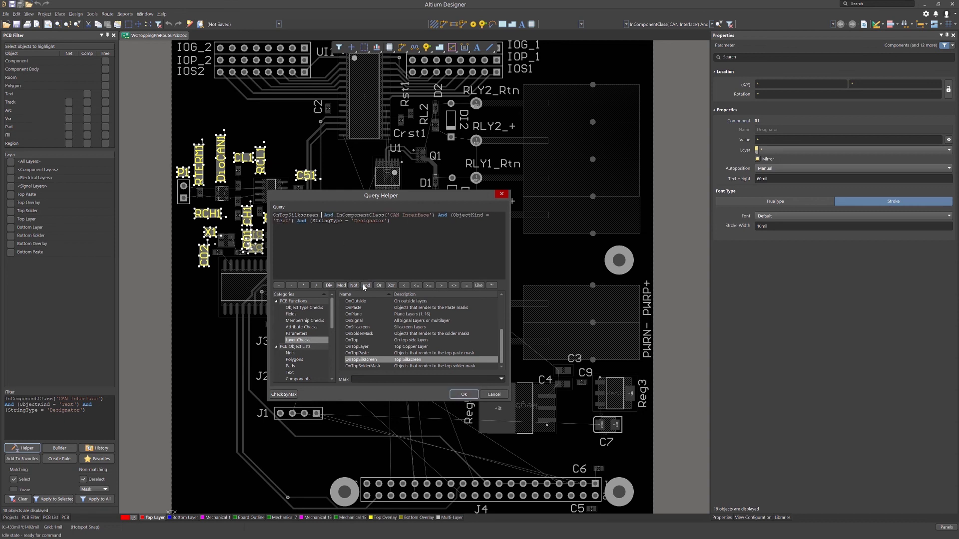
left_click(464, 394)
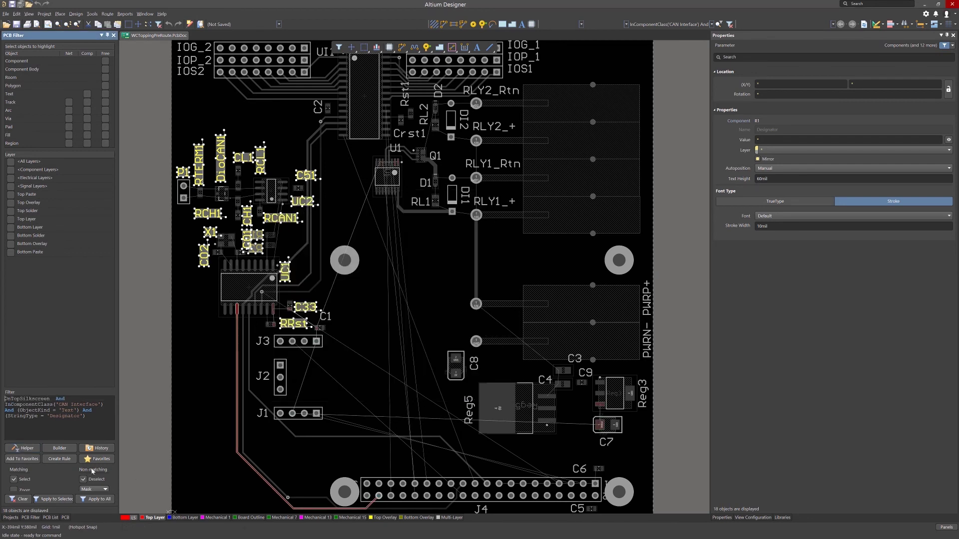
left_click(97, 500)
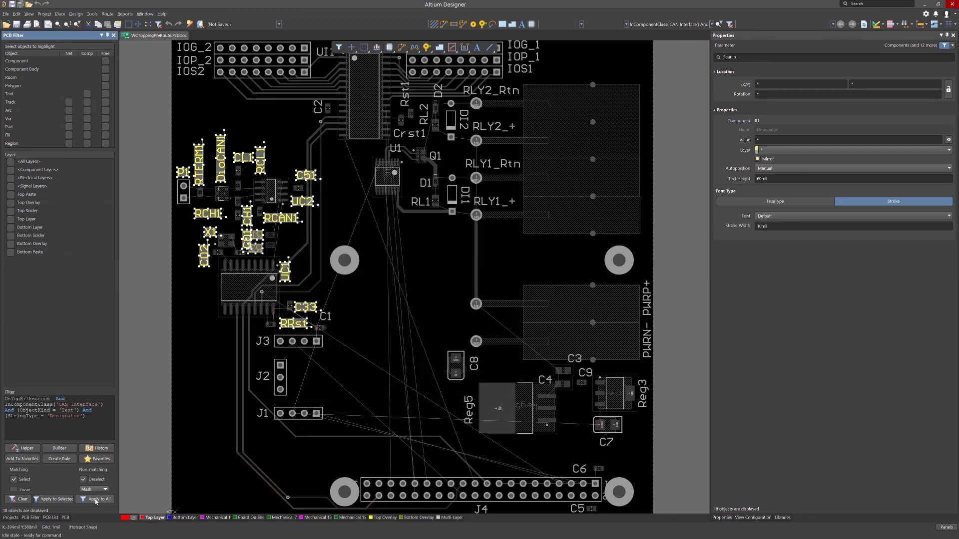
left_click(96, 499)
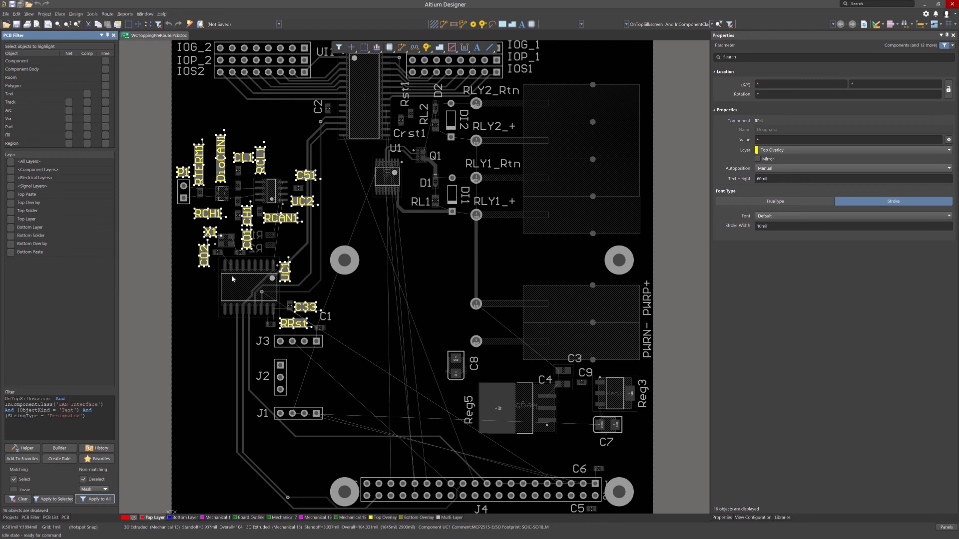
- Set the selected CAN Interface designators' text height to 40 mil and stroke width to 8 mil
left_click(775, 179)
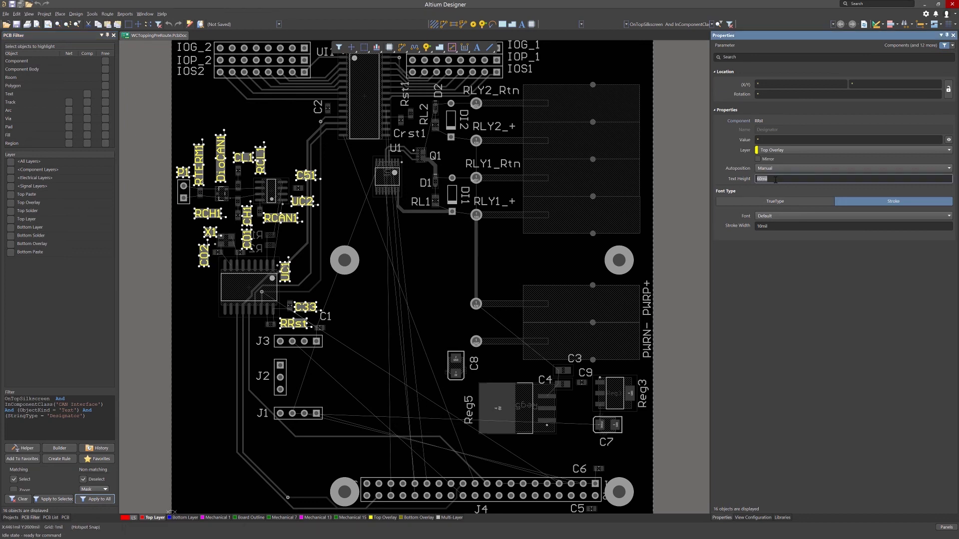
type("40")
key("Return")
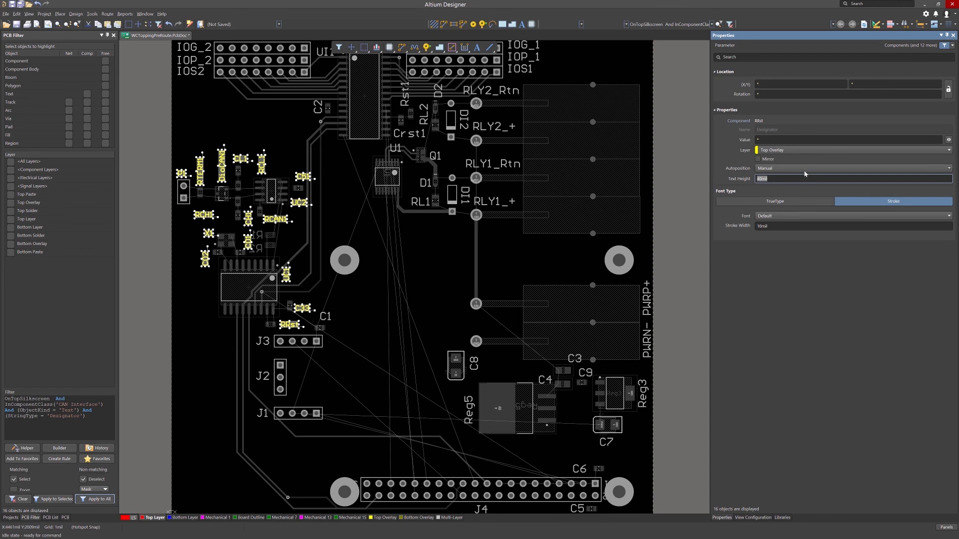
left_click(775, 225)
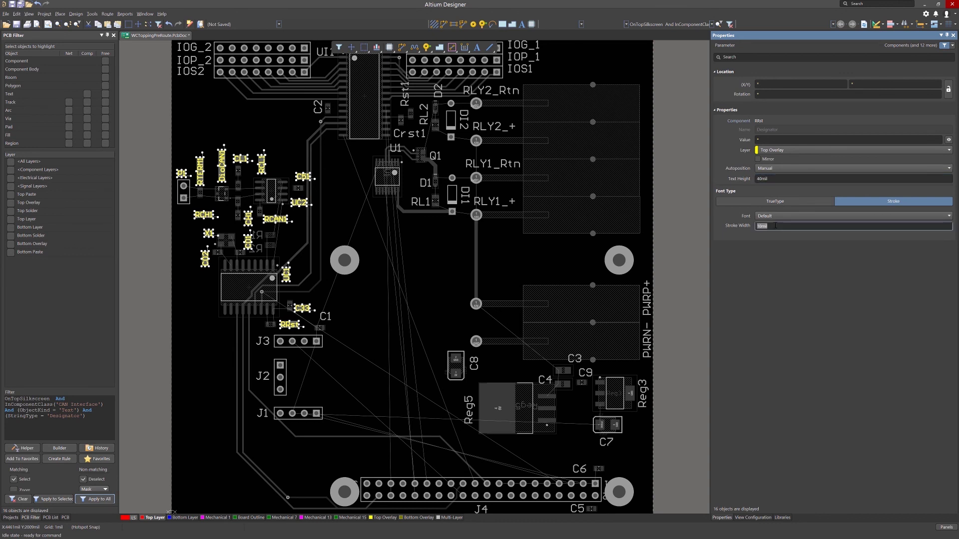
type("8")
key("Return")
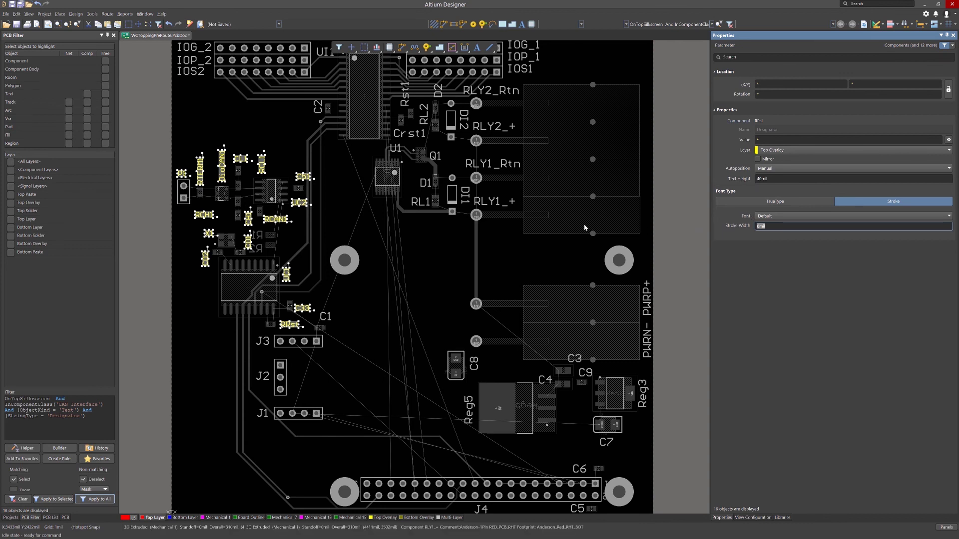
- Deselect the designators, clear the filter mask, and inspect the R1 and R2 designators on the bottom overlay
left_click(417, 250)
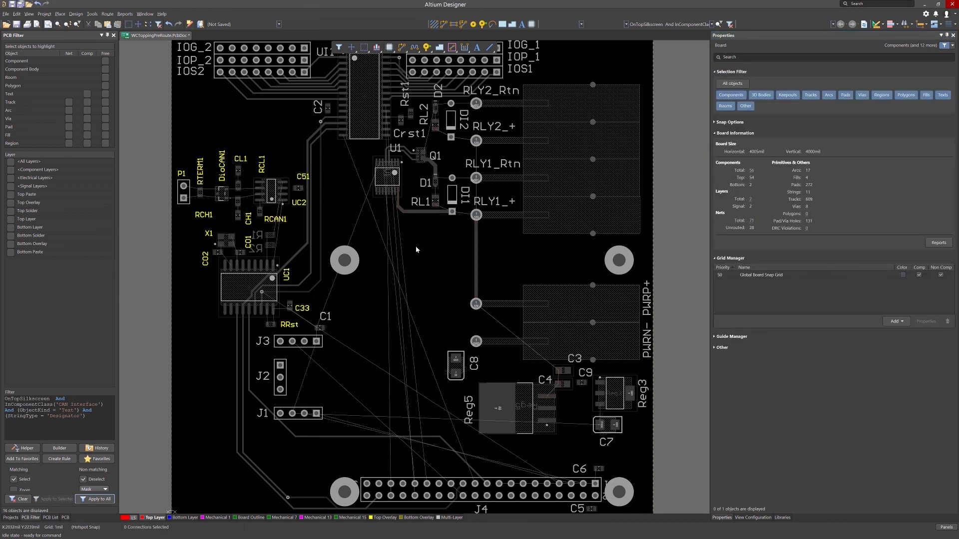
key("shift+c")
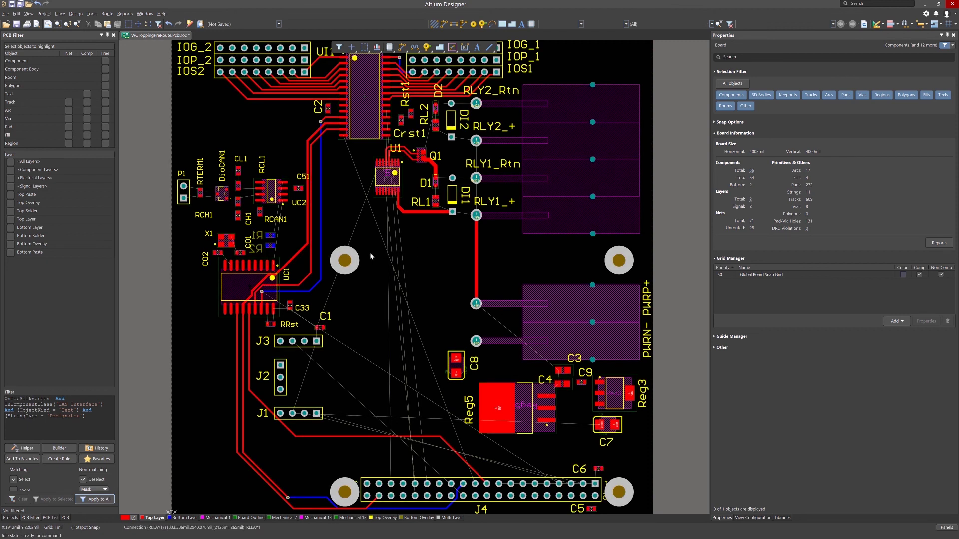
left_click(256, 237)
left_click(256, 249)
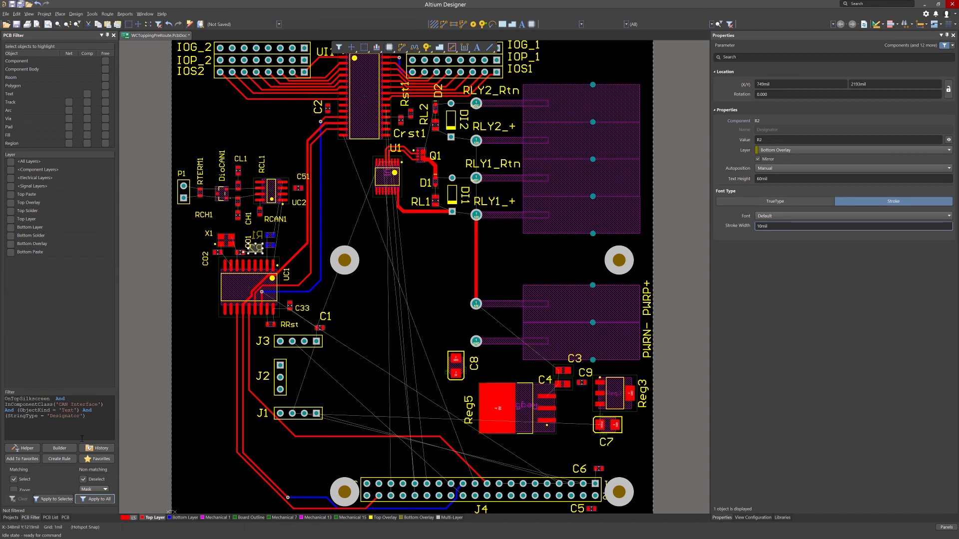
- Browse the board by Components and highlight the Digital IO component class
left_click(65, 518)
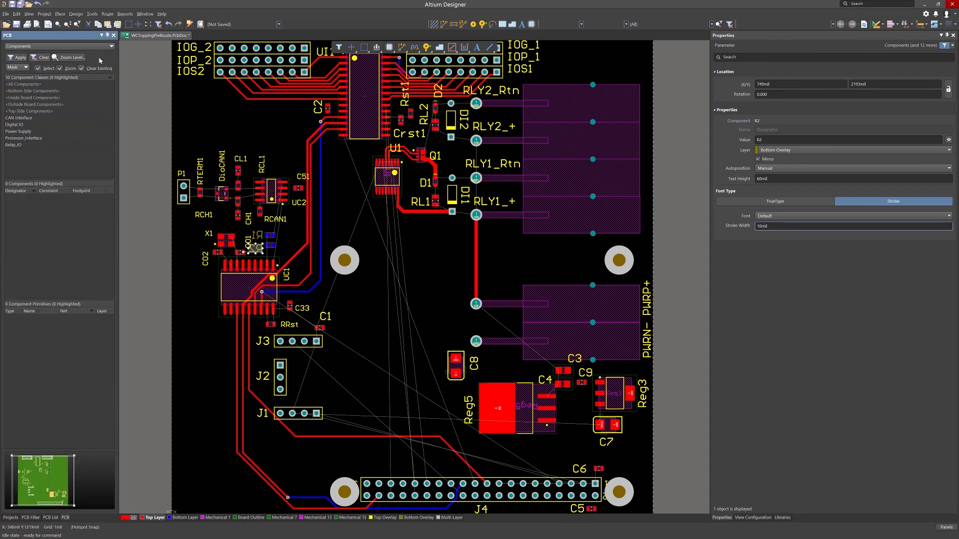
left_click(111, 48)
left_click(33, 69)
left_click(12, 125)
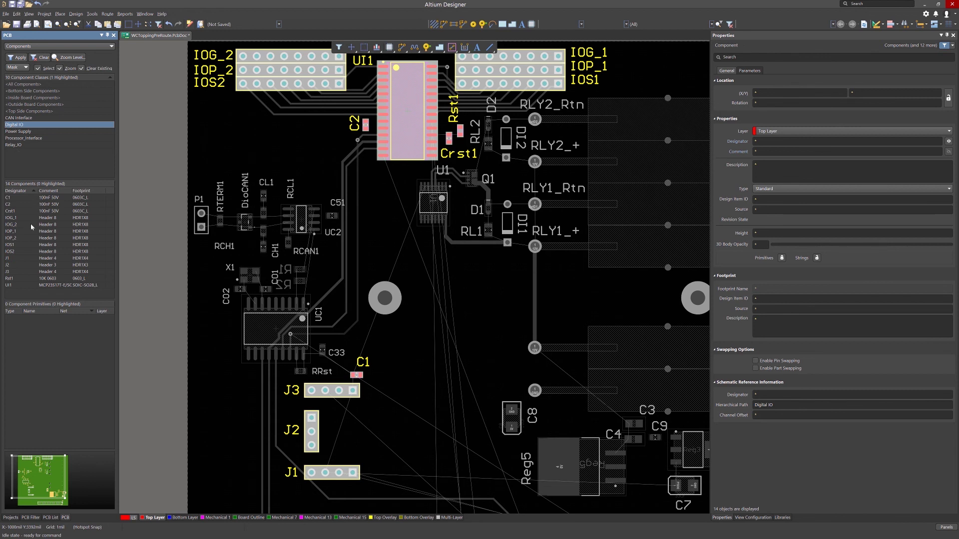
- Select the six headers IOG_1 through IOS2 in the Digital IO class and lock their location
left_click(11, 219)
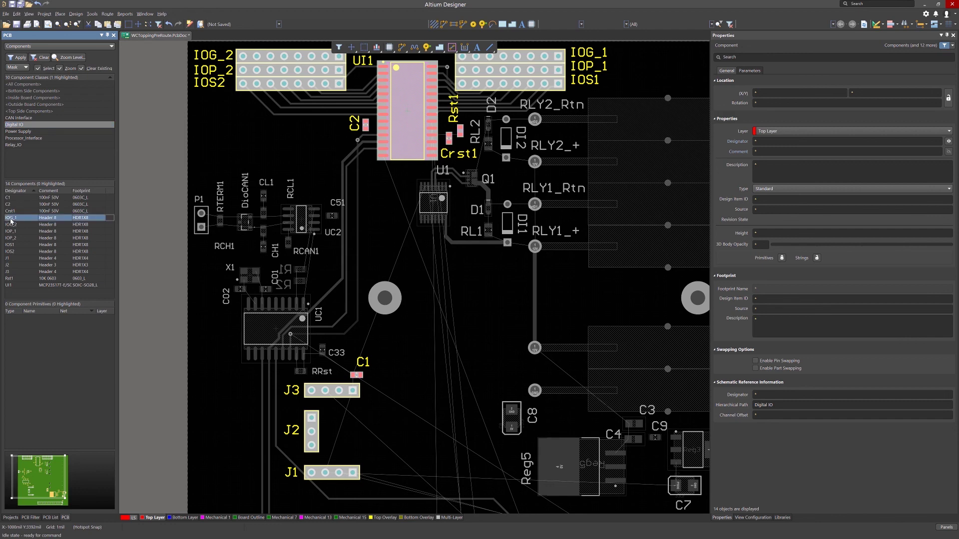
left_click(12, 252, "shift")
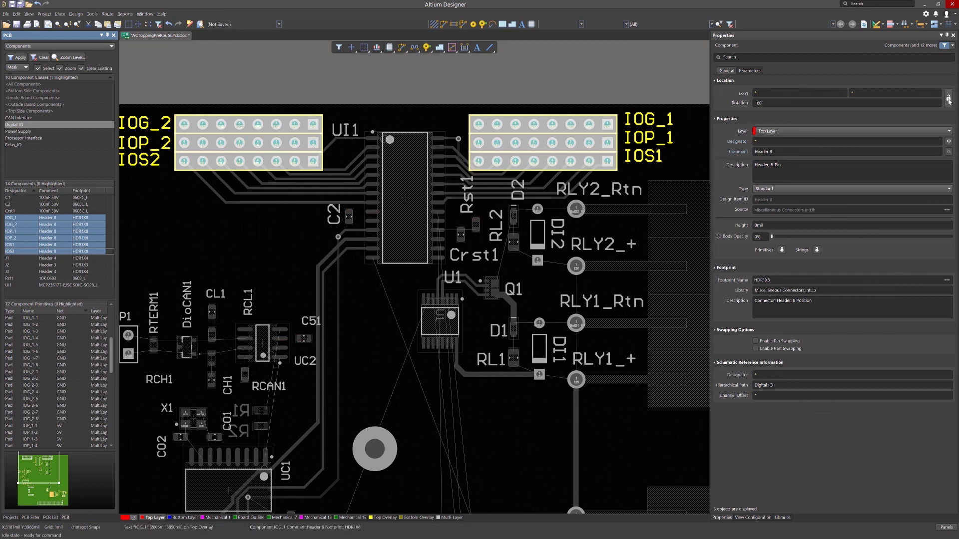
left_click(948, 99)
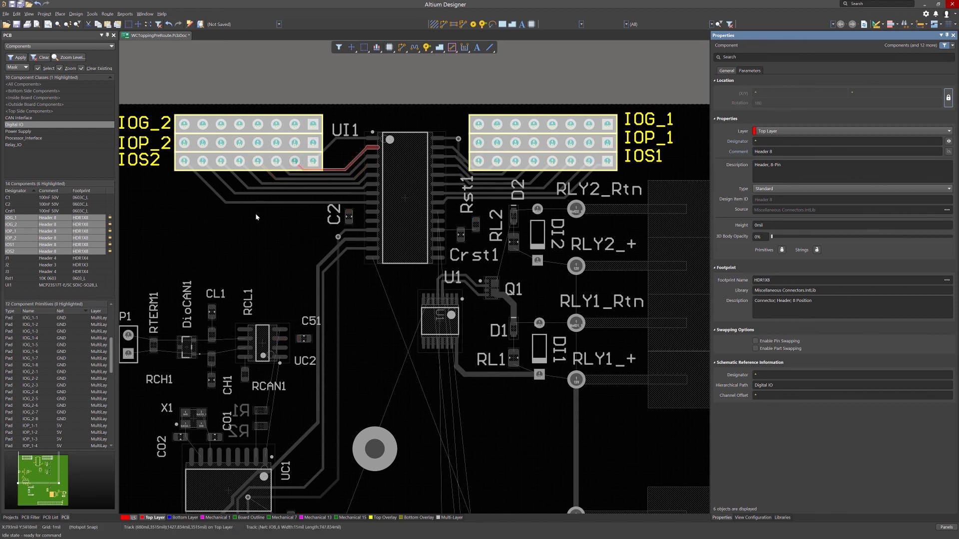
- Deselect the headers, clear the filter mask, and select header IOG_2 to check its location lock
left_click(251, 226)
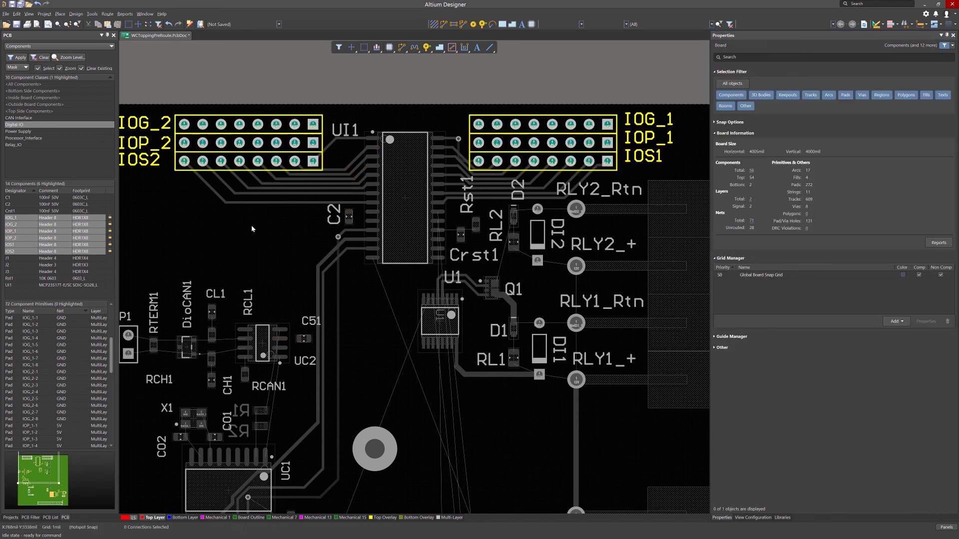
key("shift+c")
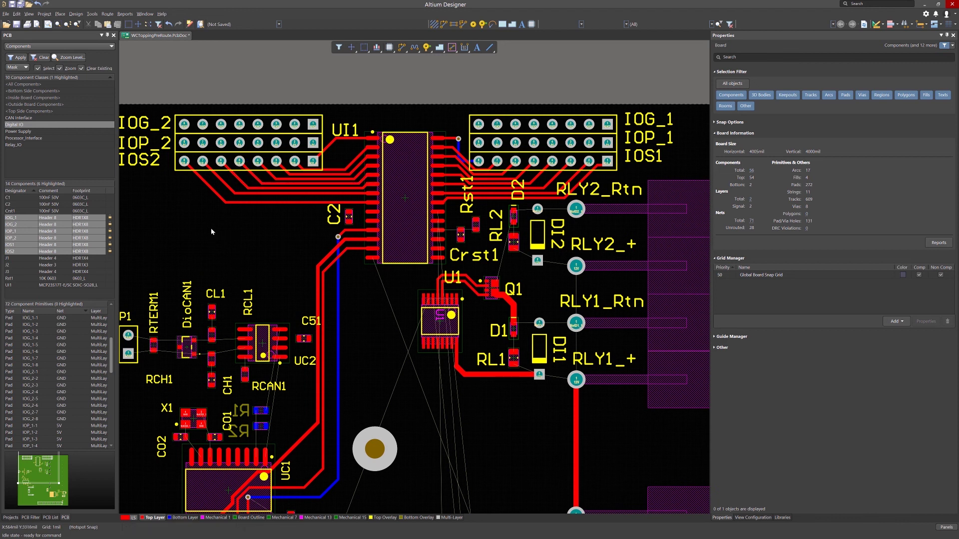
left_click(248, 129)
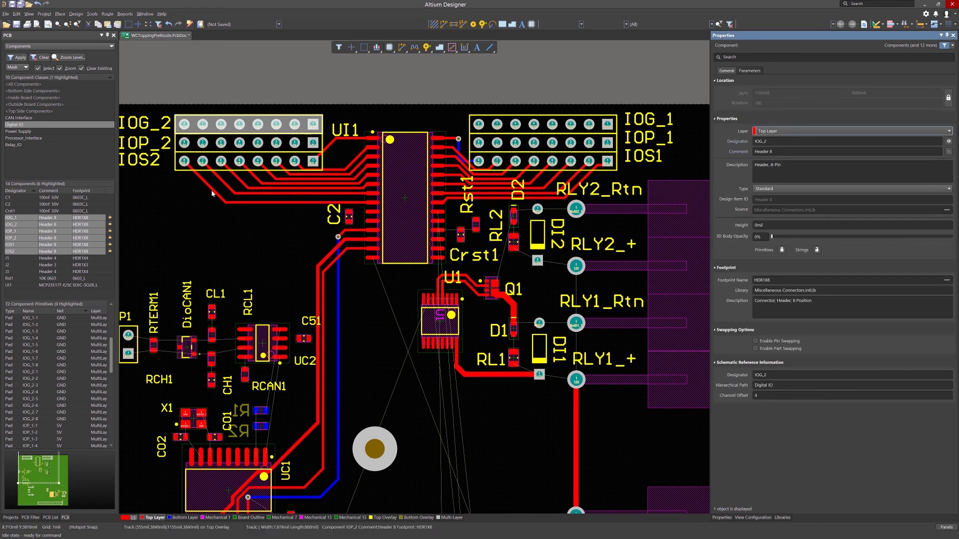
- Select everything around the Digital IO headers and UI1's routing, and restrict that selection to components with an IsComponent filter
left_click(196, 215)
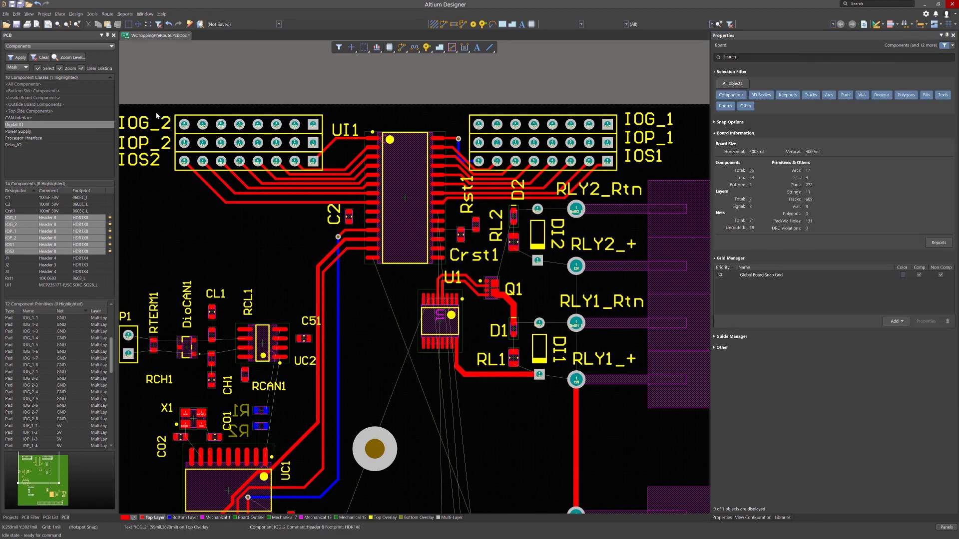
left_click_drag(156, 106, 679, 239)
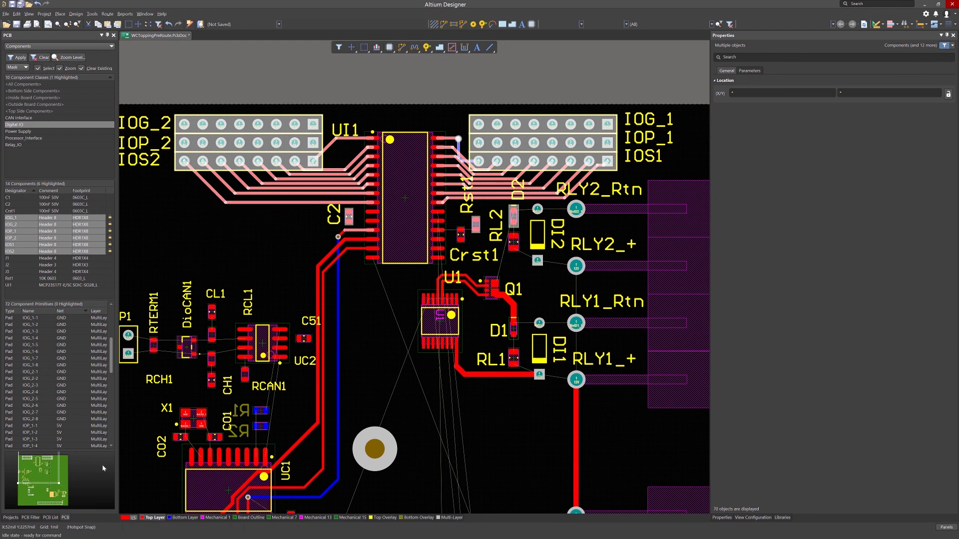
left_click(33, 518)
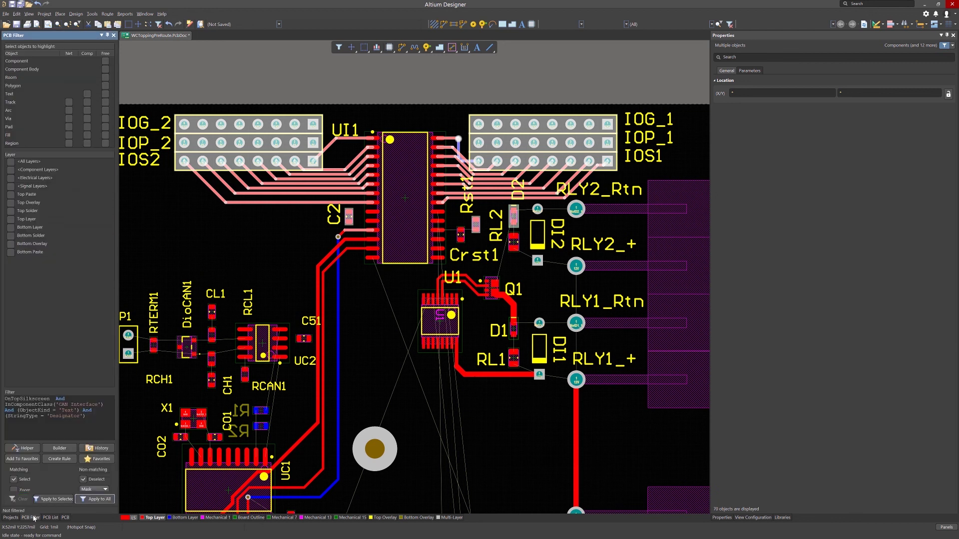
left_click_drag(86, 417, 5, 399)
key("Delete")
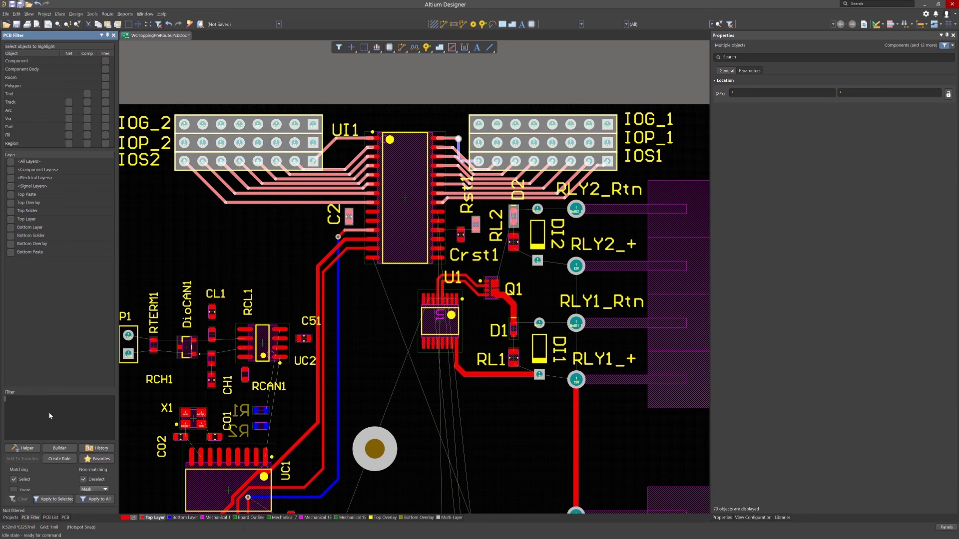
left_click(105, 63)
left_click(105, 62)
left_click(52, 499)
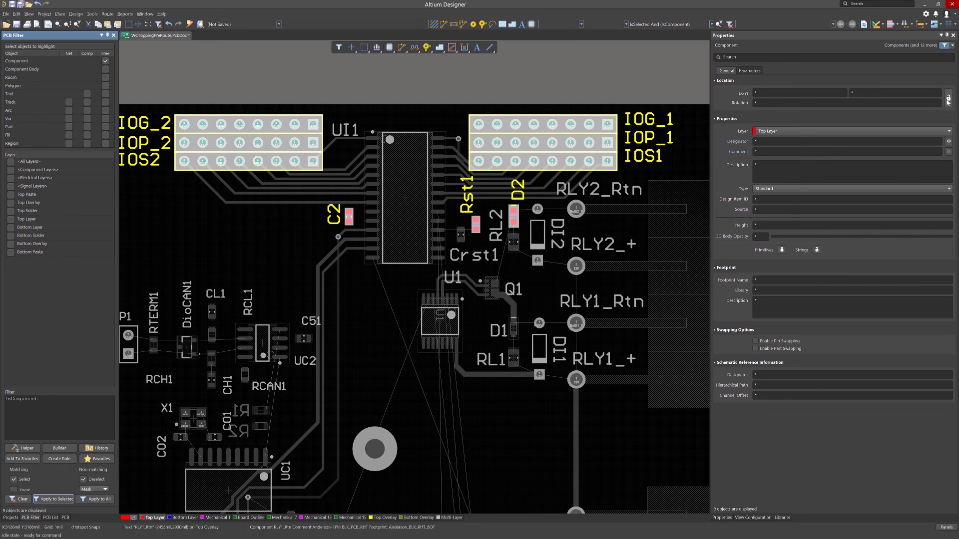
- Lock the location of the selected components, deselect them and clear the filter mask
left_click(948, 99)
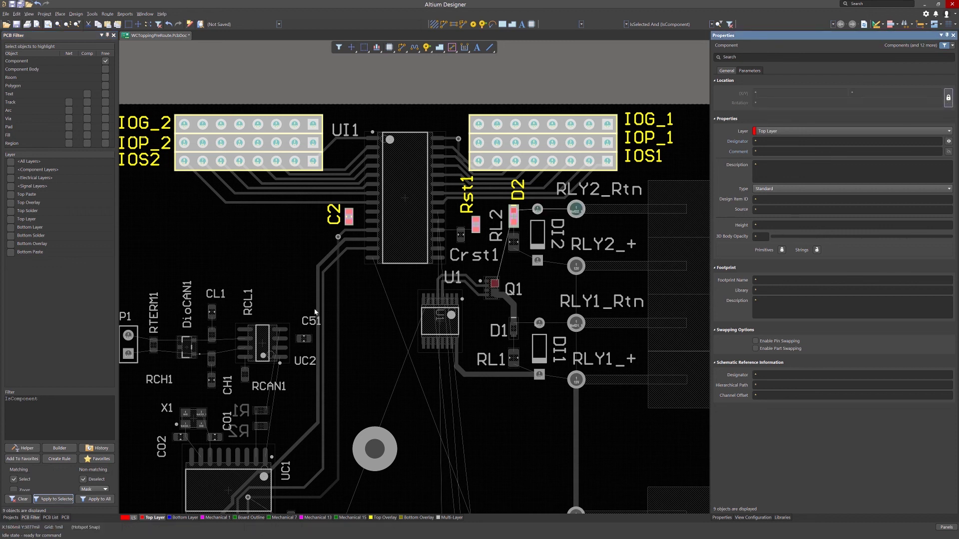
left_click(271, 263)
key("shift+c")
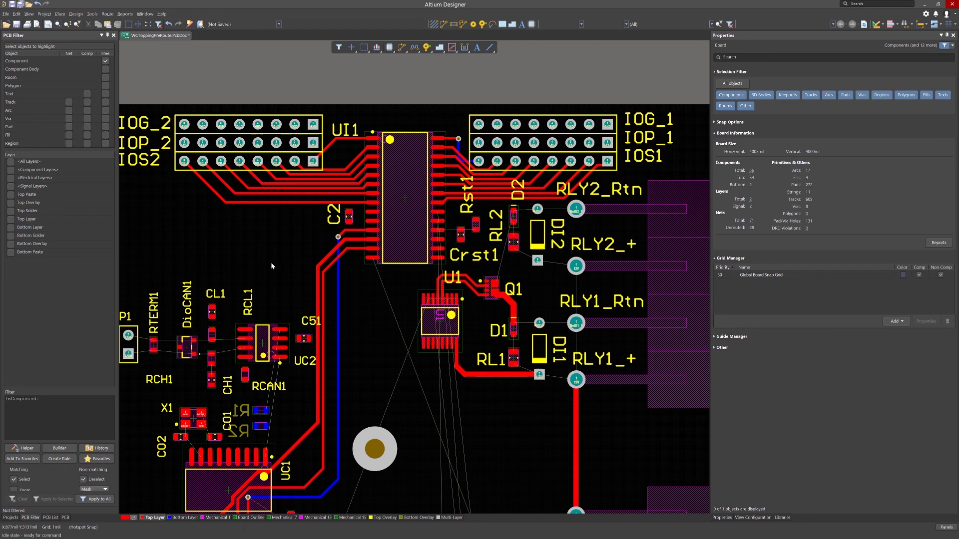
- Apply the IsComponent filter to the whole board and select the six headers IOG_1 through IOS2
left_click(50, 518)
left_click_drag(162, 103, 648, 178)
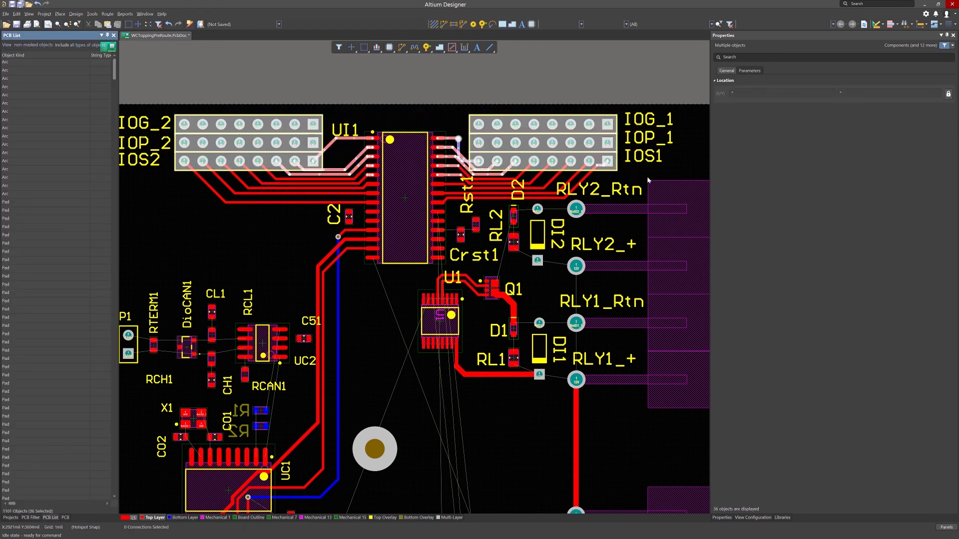
left_click(30, 518)
left_click(100, 500)
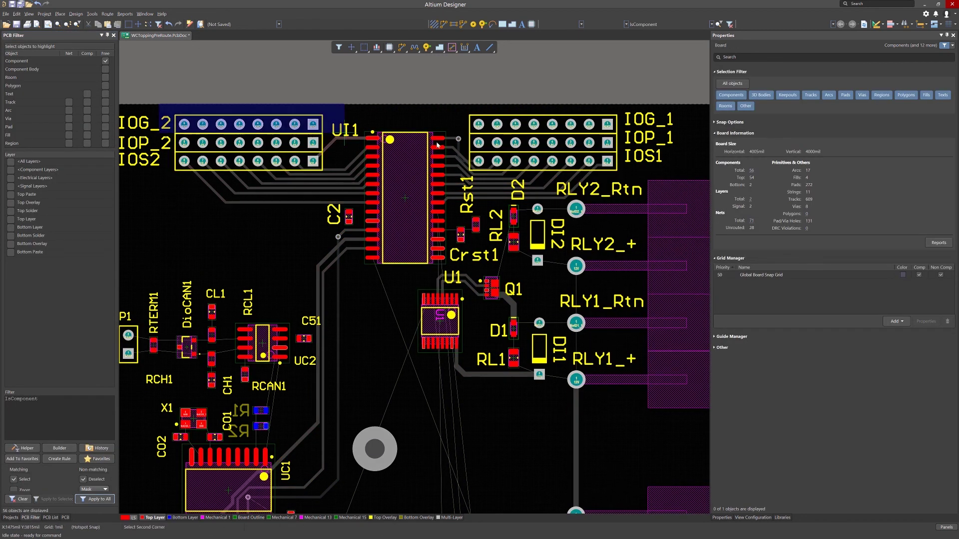
- List only the selected objects and widen the object list to expose their Locked and Designator values
left_click(50, 518)
left_click(26, 45)
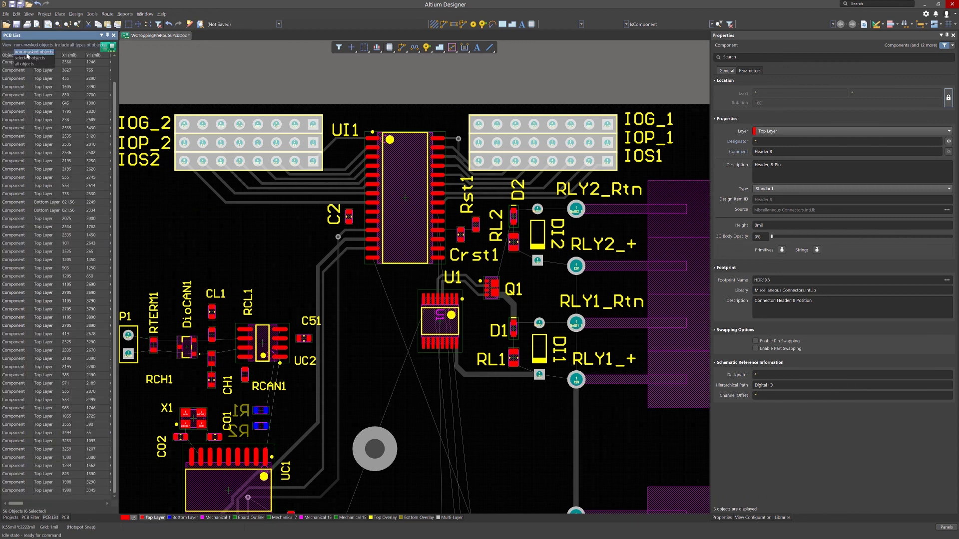
left_click(25, 58)
left_click_drag(118, 260, 319, 261)
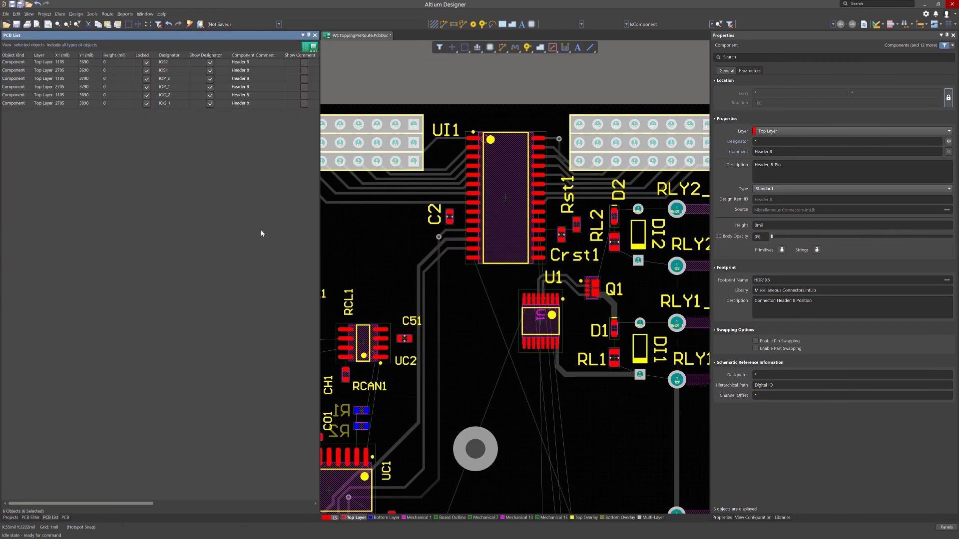
- Make the object list editable and unlock all six headers, IOG_1 through IOS2
left_click(147, 64)
left_click(147, 71)
left_click(5, 58)
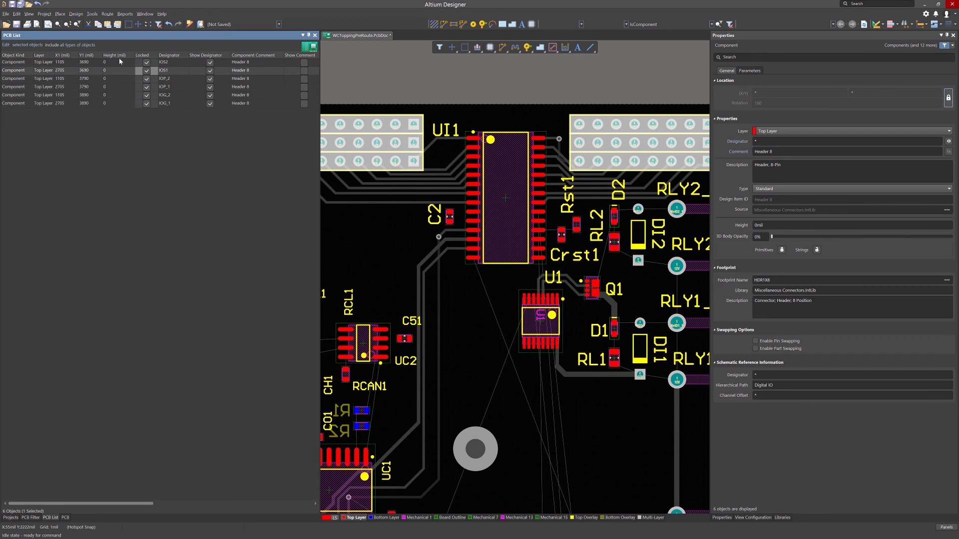
left_click(147, 63)
left_click(146, 69)
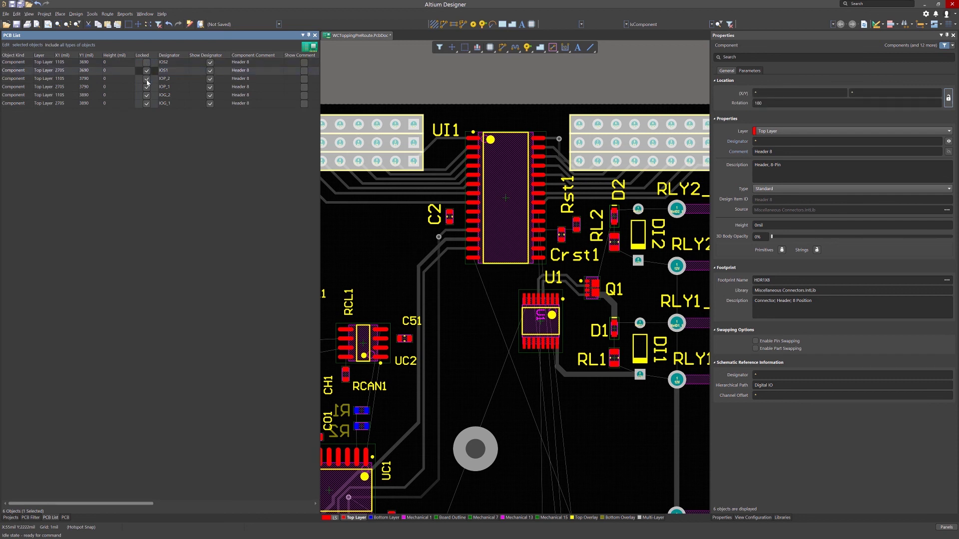
left_click(147, 79)
left_click(146, 87)
left_click(146, 87)
left_click(146, 70)
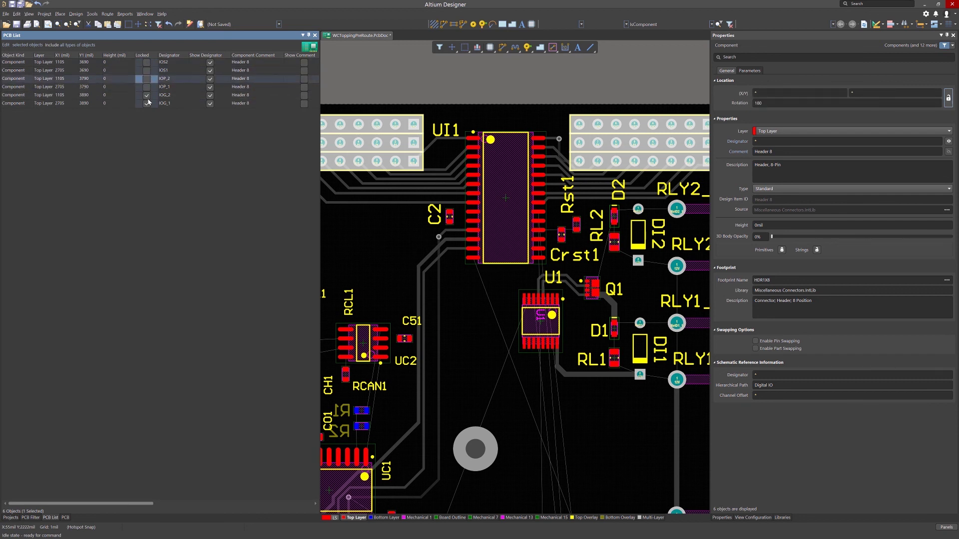
left_click(147, 103)
left_click(147, 96)
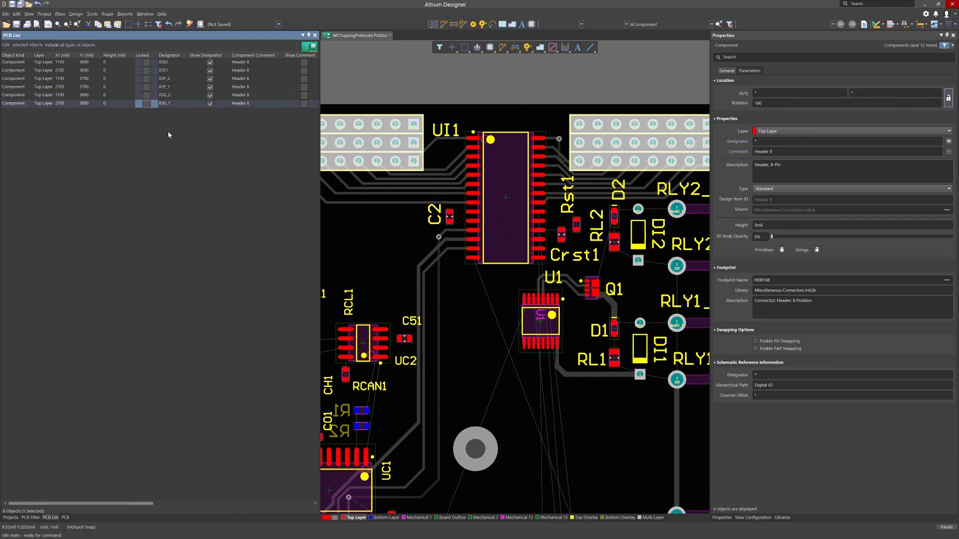
- Deselect the headers, clear the filter mask, and narrow the object list to enlarge the board area
left_click(362, 82)
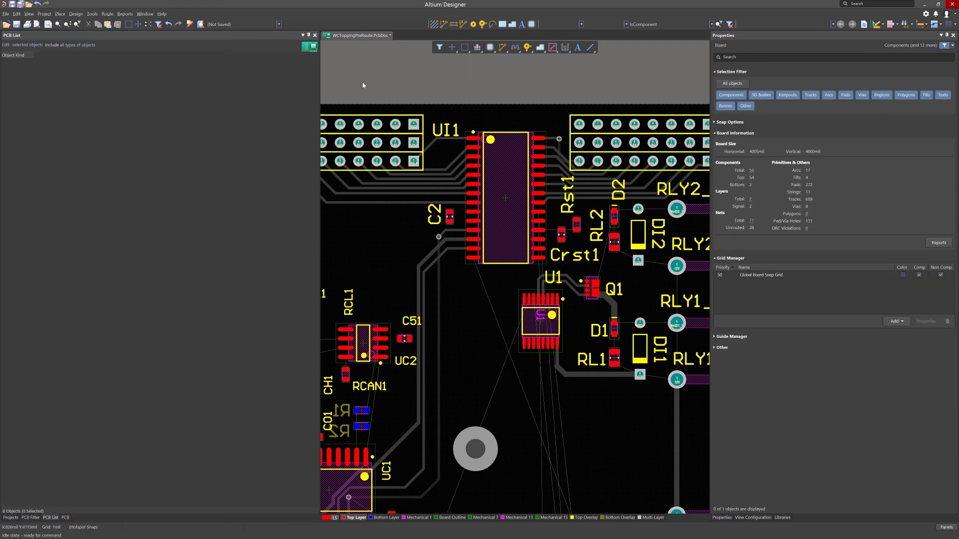
key("shift+c")
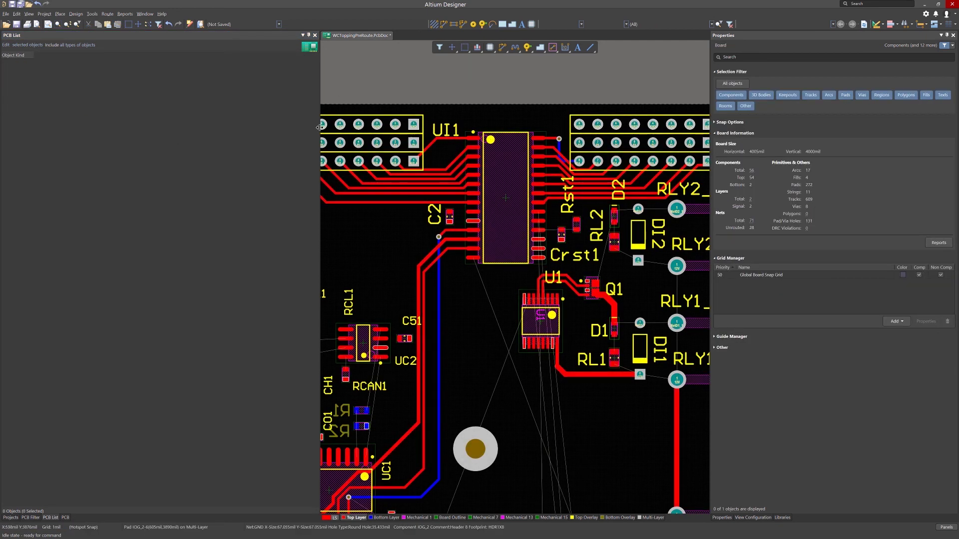
left_click_drag(319, 127, 130, 170)
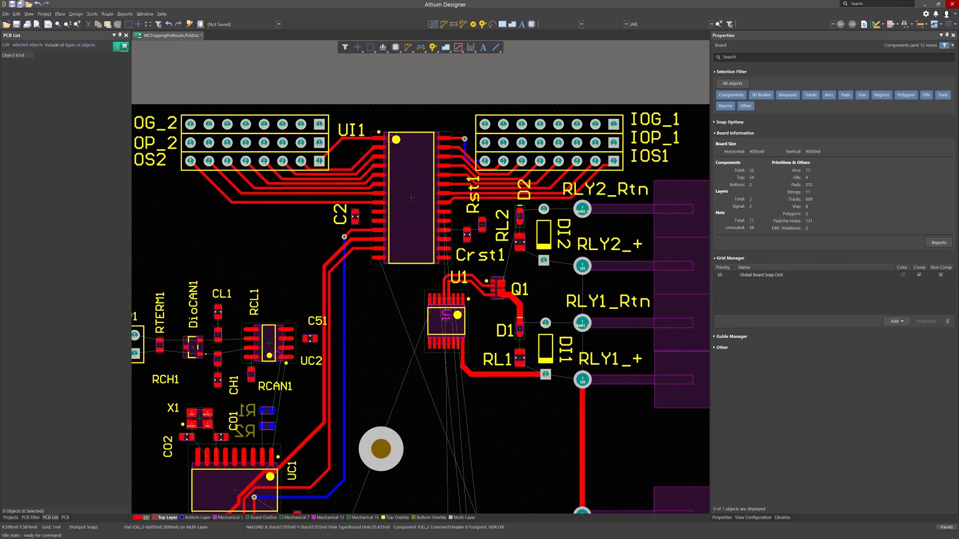
left_click(12, 128)
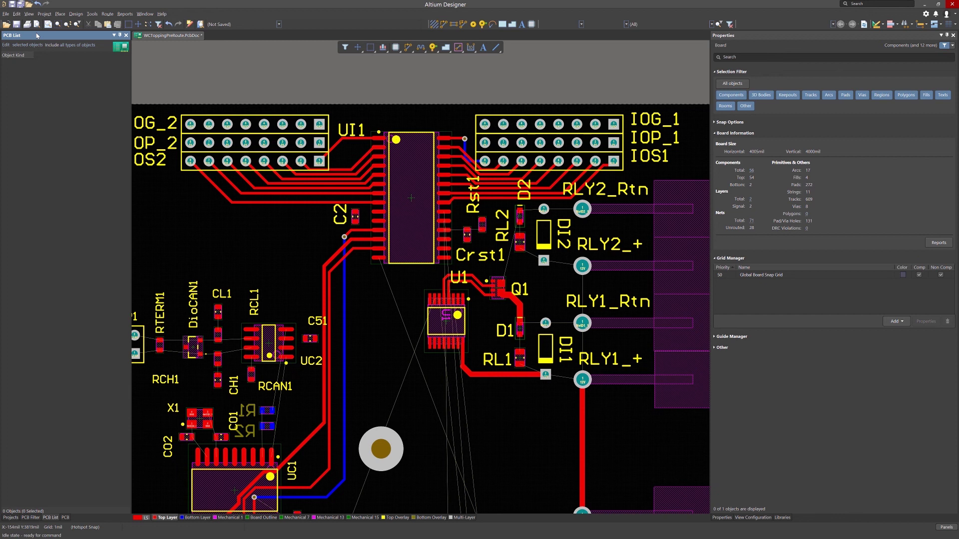
- Keep the object list in edit mode and set its scope to all objects
left_click(8, 45)
left_click(6, 58)
left_click(25, 46)
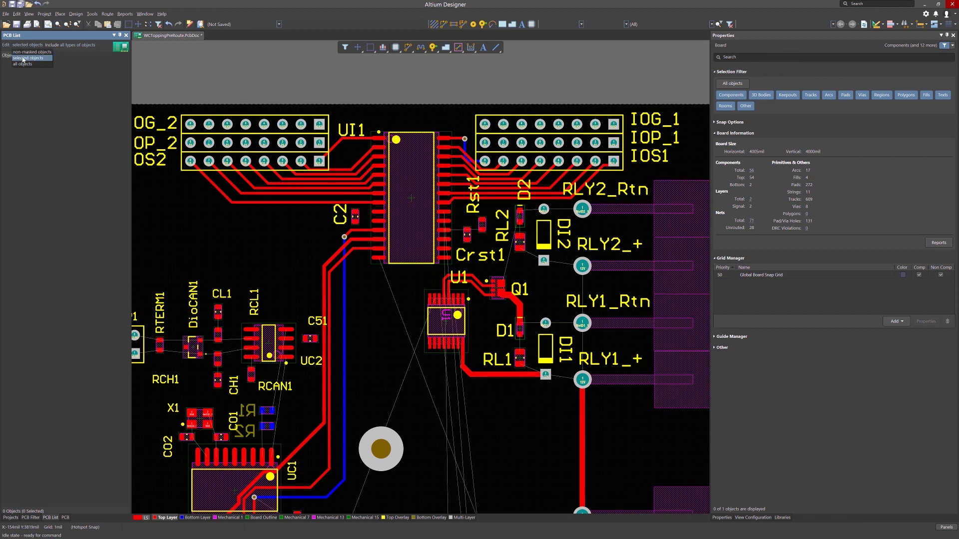
left_click(21, 65)
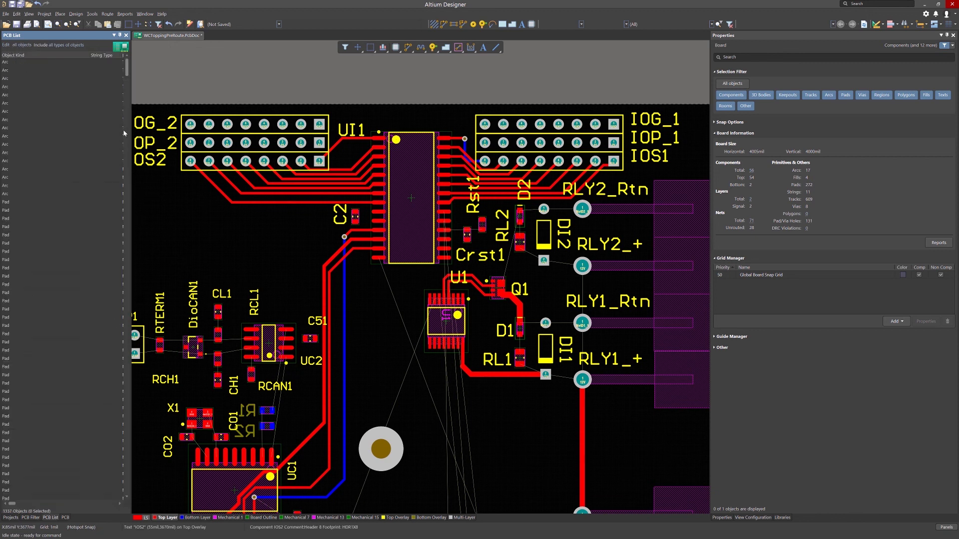
- Widen the object list, sort it by layer and by object kind, and browse the component entries
mouse_move(124, 70)
left_mouse_down()
mouse_move(127, 487)
mouse_move(125, 58)
left_mouse_up()
left_click_drag(333, 102, 334, 102)
left_click(135, 55)
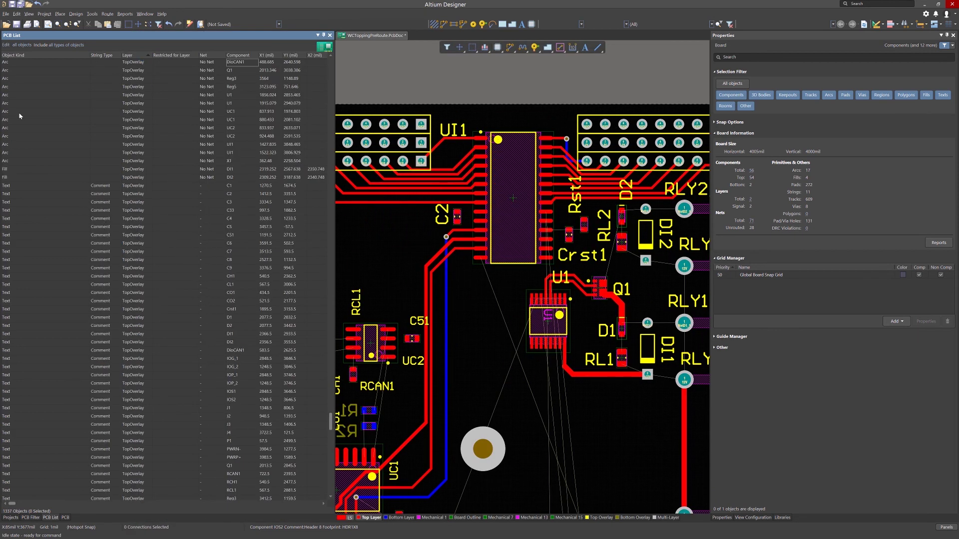
left_click(11, 54)
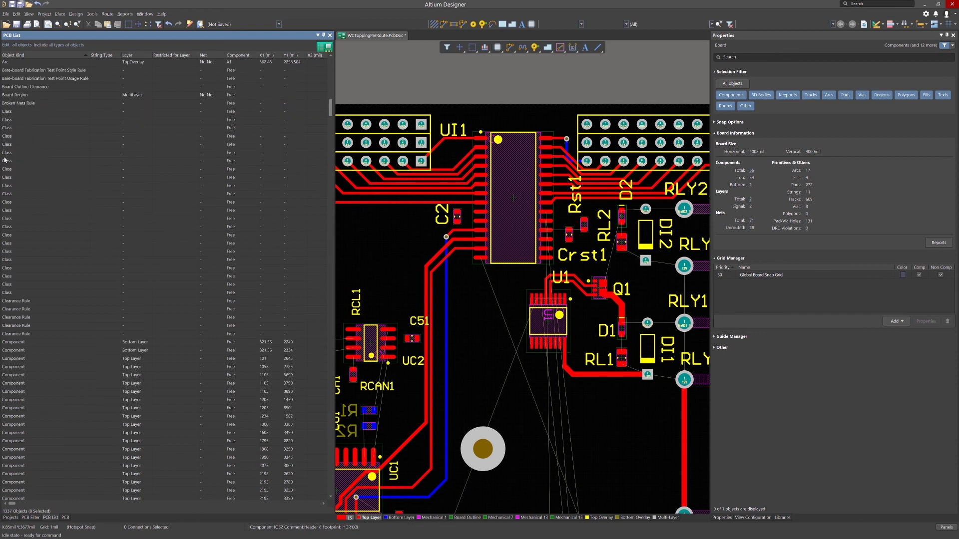
scroll(21, 189, "down", 8)
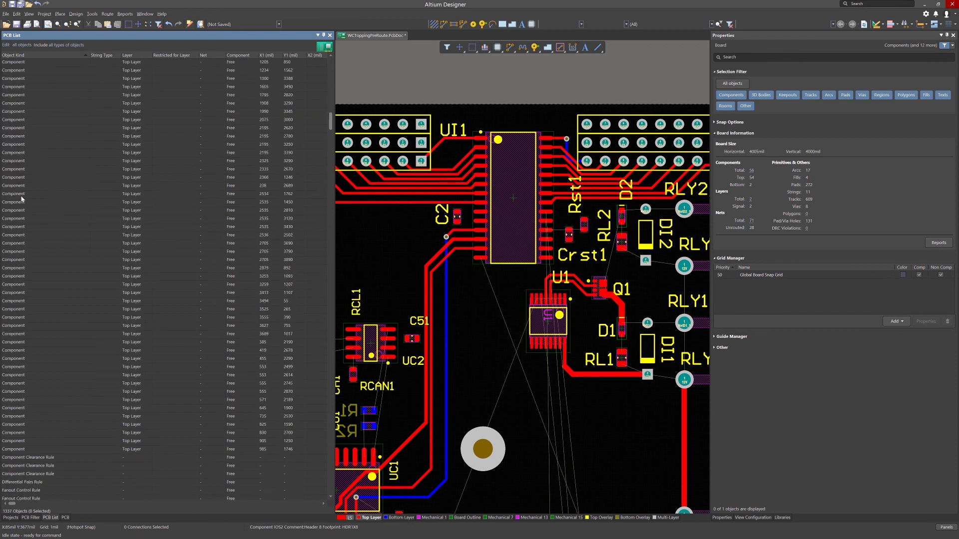
- Restrict the object list to display only components
left_click(60, 45)
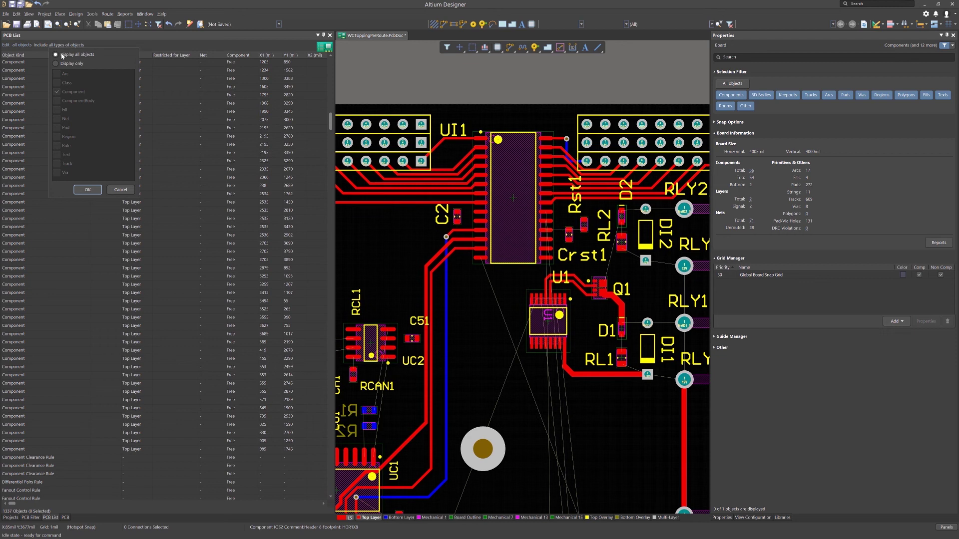
left_click(55, 64)
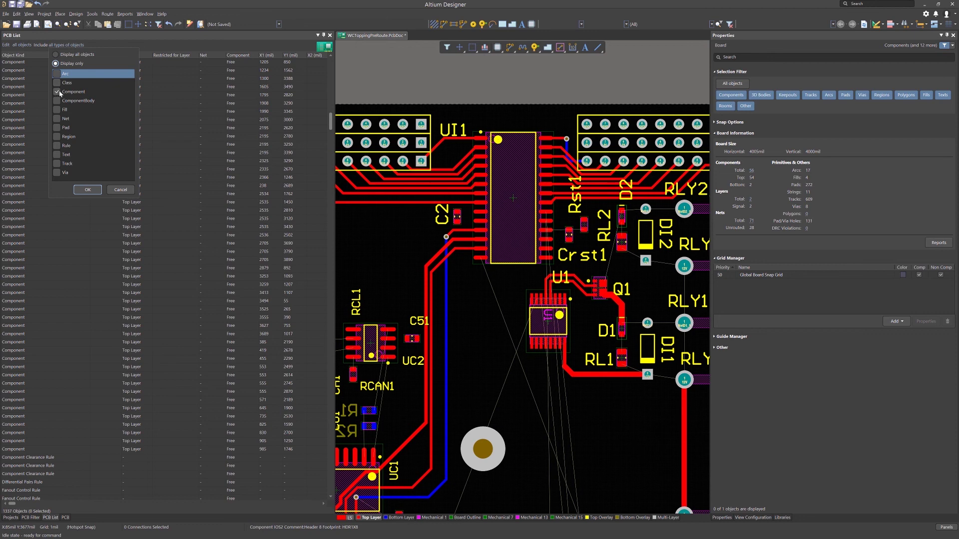
left_click(82, 189)
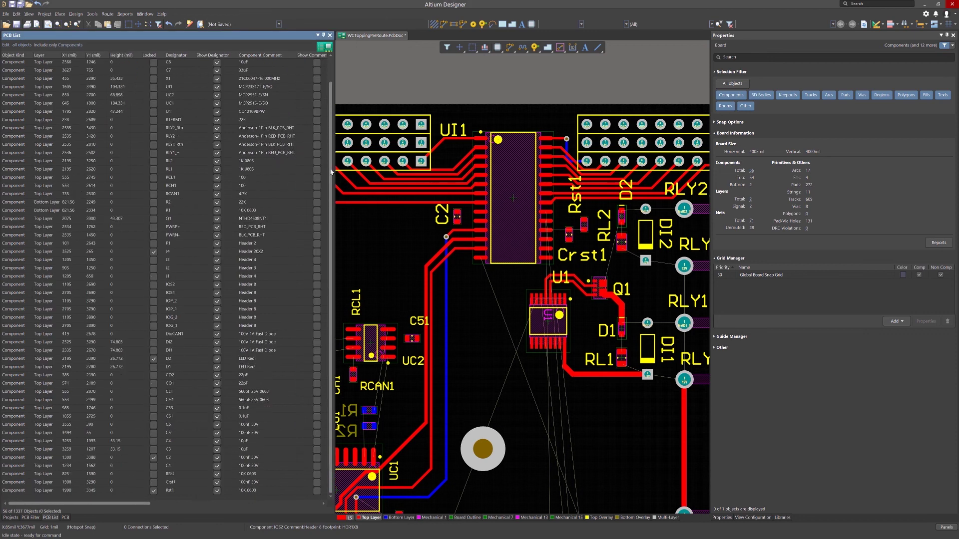
- Select crystal X1 in the component list and locate it on the board
left_click(12, 104)
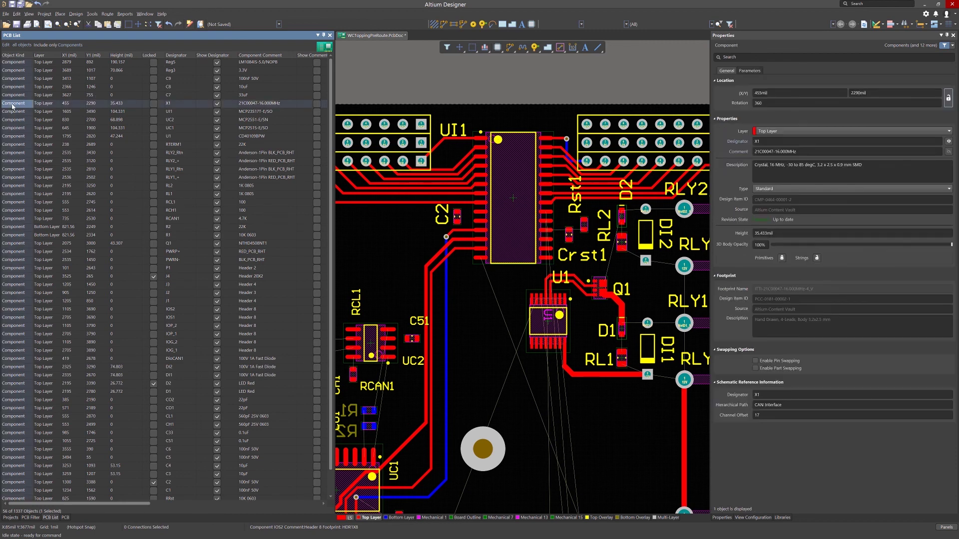
scroll(399, 229, "down", 1, "ctrl")
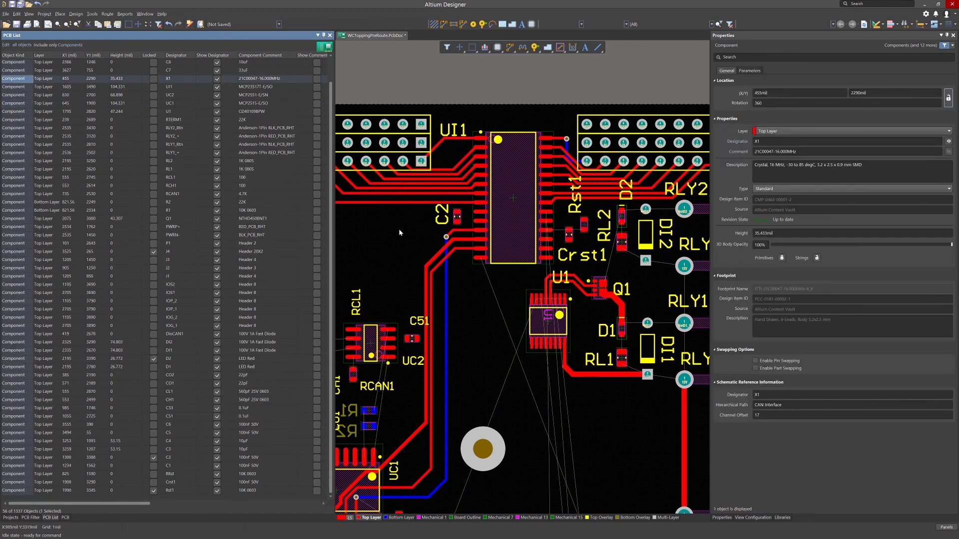
scroll(395, 229, "down", 5, "ctrl")
right_click_drag(361, 273, 398, 258)
scroll(398, 258, "up", 2, "ctrl")
scroll(398, 258, "up", 4, "ctrl")
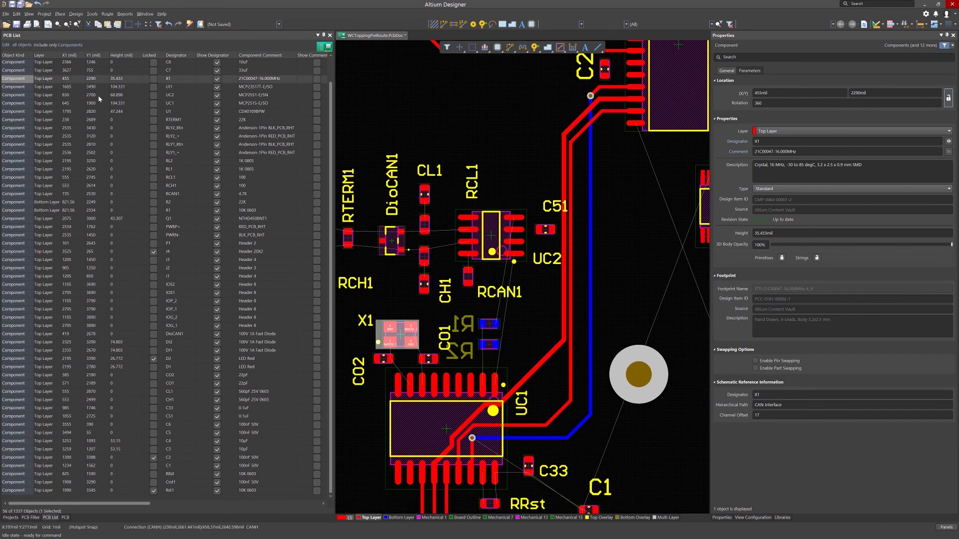
- Widen the component list to reach the Rotation values, reselect X1 and set its rotation to 90 degrees
left_click_drag(334, 95, 553, 95)
left_click(626, 114)
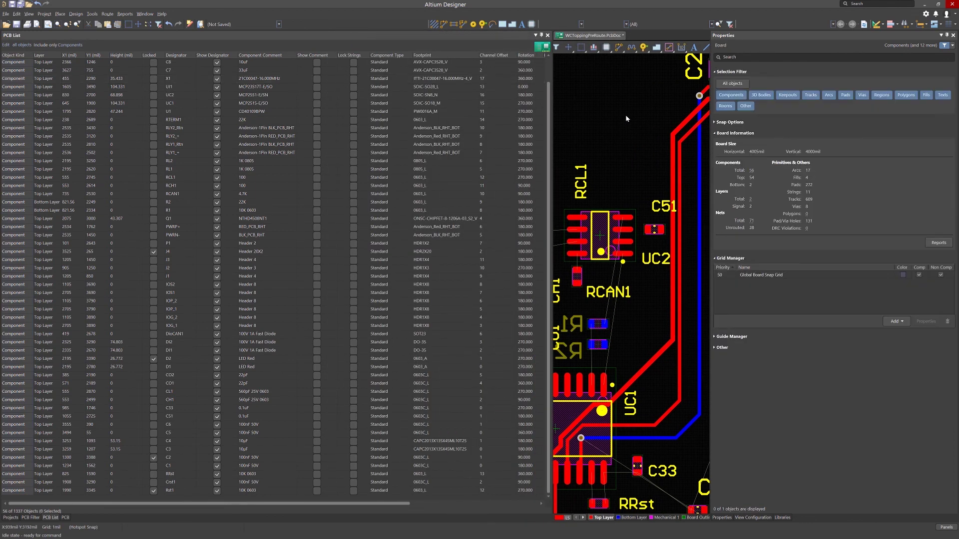
scroll(622, 114, "up", 4, "shift")
left_click(20, 80)
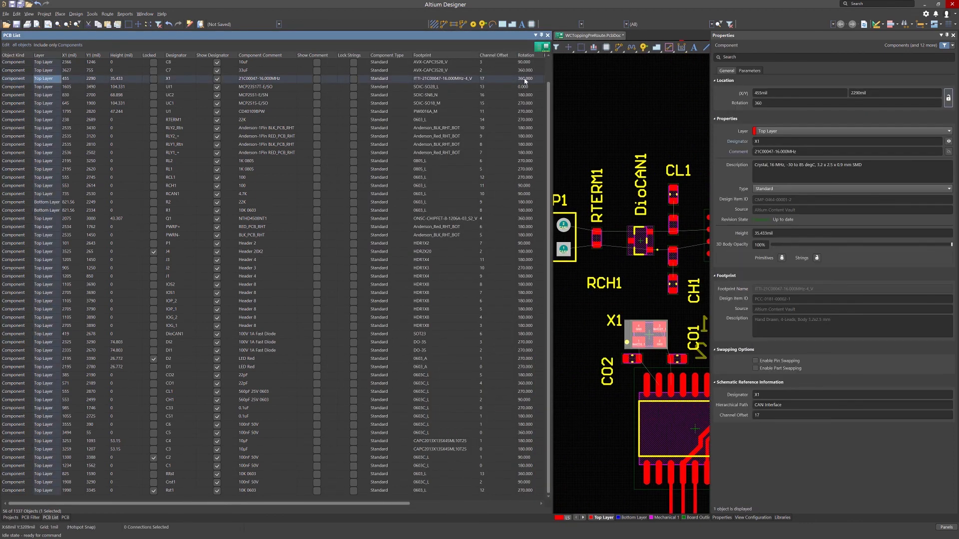
left_click(525, 78)
type("90")
key("Return")
key("Return")
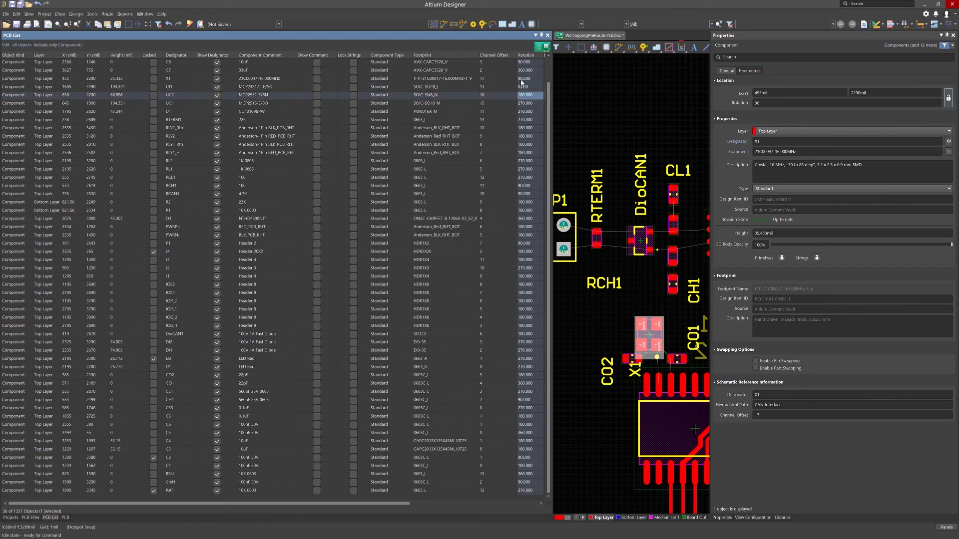
- Set X1's rotation to 360 degrees in the component list
left_click(534, 87)
left_click(528, 79)
type("0")
key("Return")
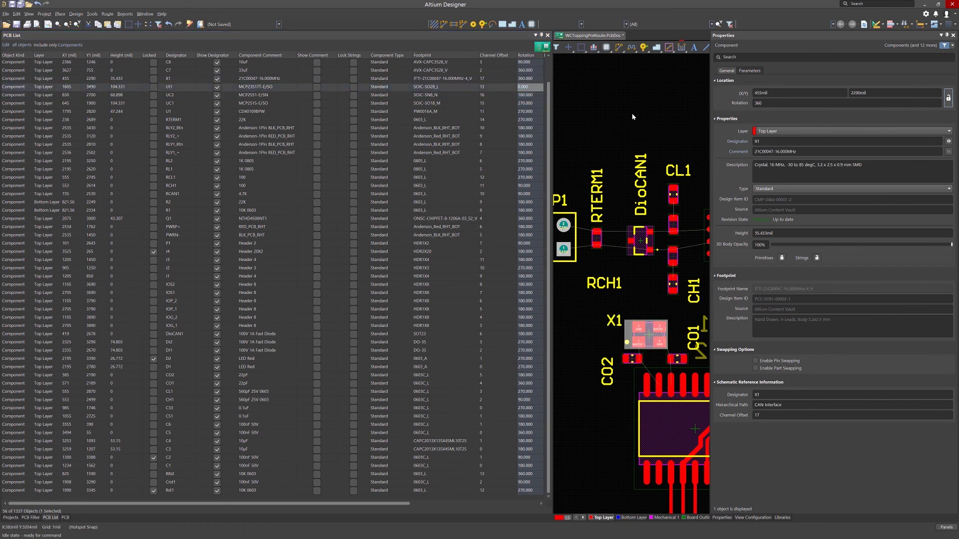
- Include all object types in the list again and sort the entries by their X1 and Y1 coordinates
left_click(22, 45)
left_click(95, 190)
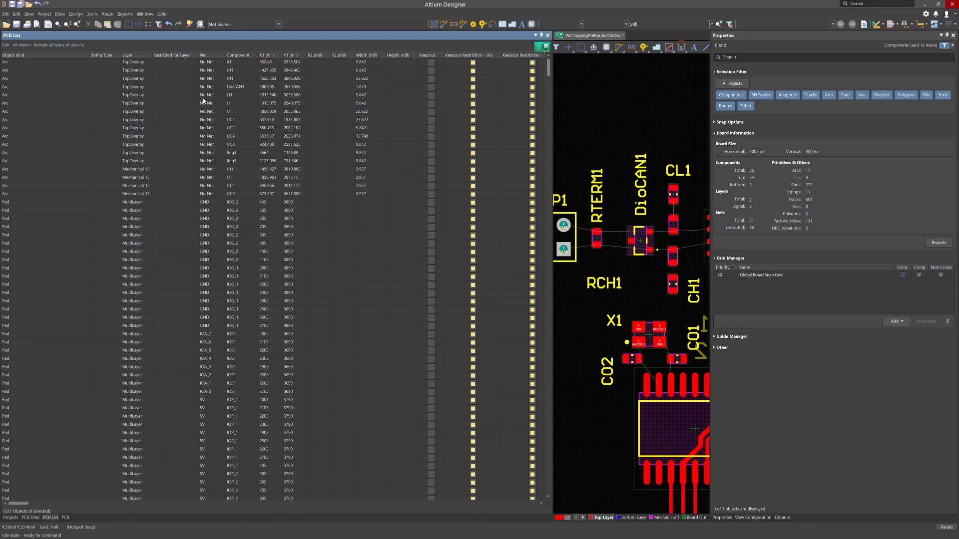
left_click(268, 55)
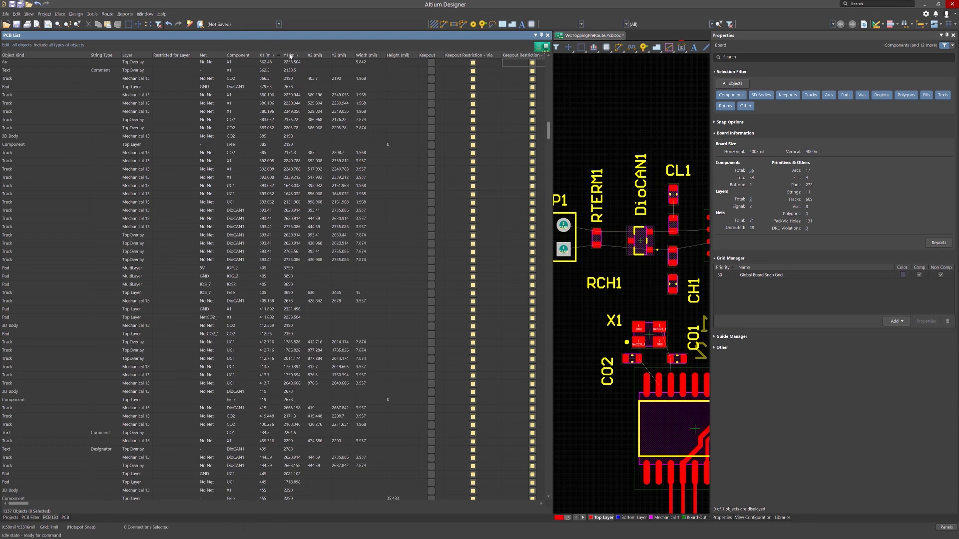
left_click(290, 55)
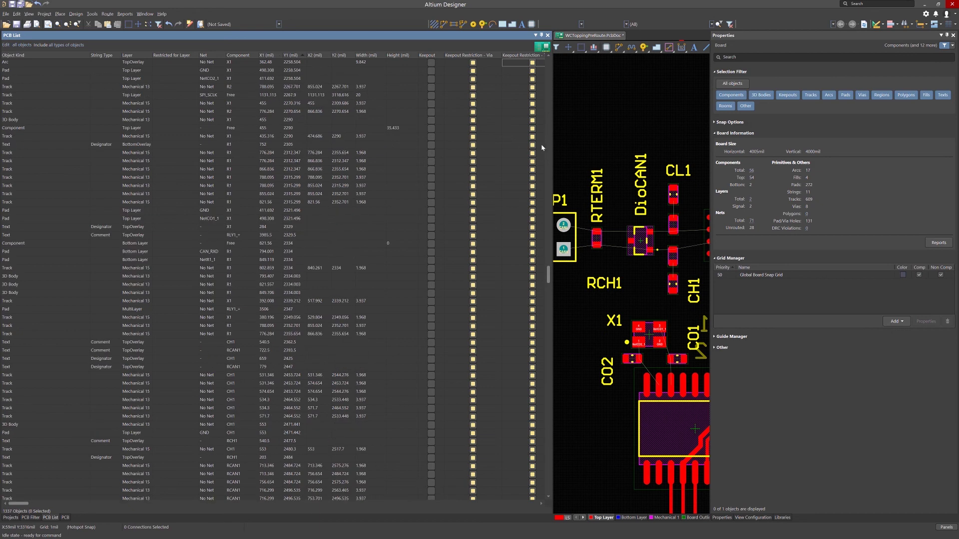
left_click_drag(548, 282, 552, 68)
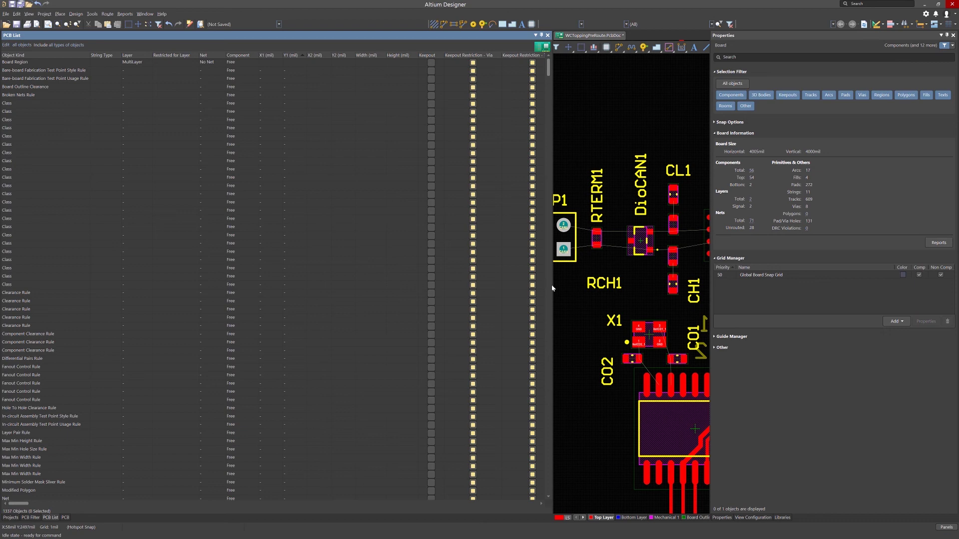
- Narrow the object list and fit the whole board in the view
left_click_drag(553, 284, 142, 336)
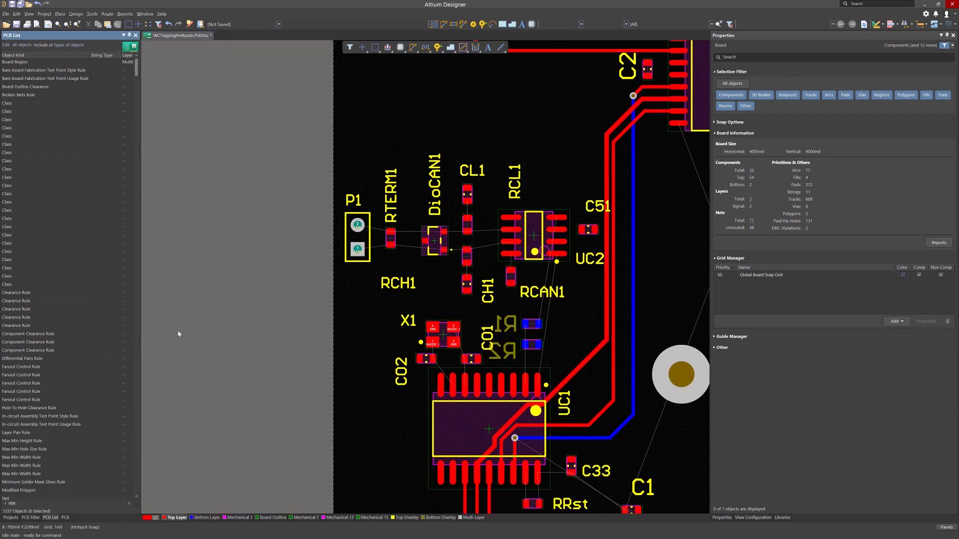
key("v")
key("f")
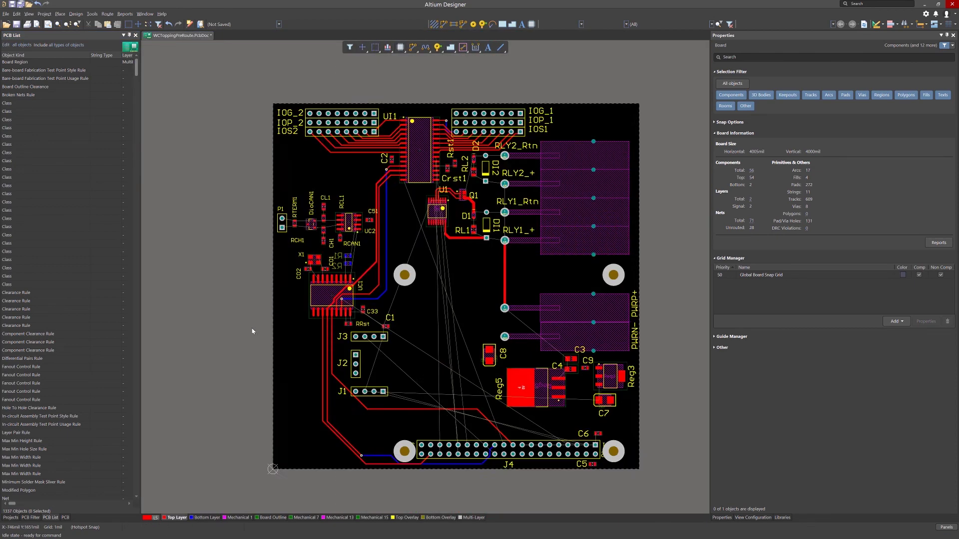